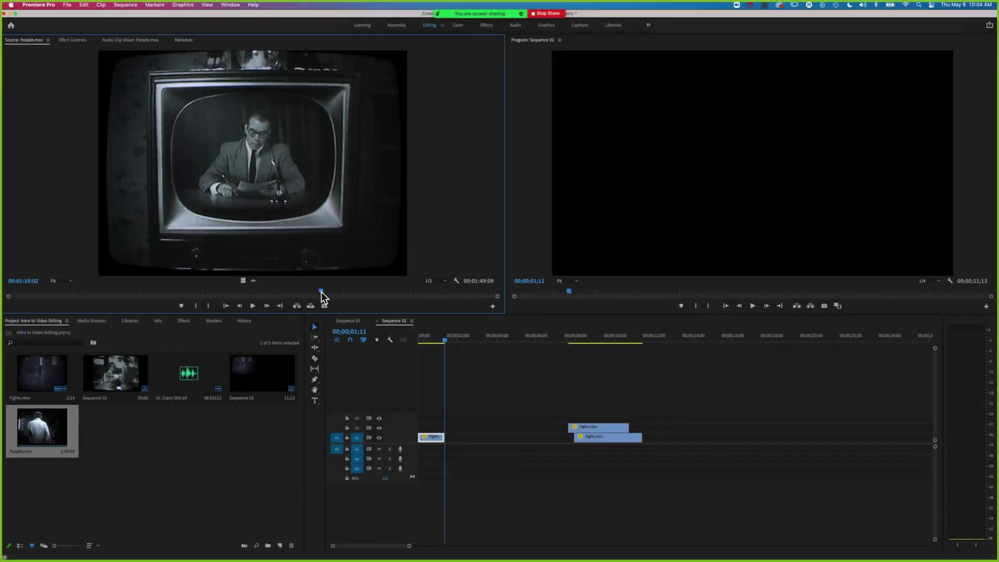
# Scrub People.mov in the Source monitor to the newscaster-on-TV shot near 00;01;12;10.
pyautogui.moveTo(321, 292); pyautogui.dragTo(332, 292)
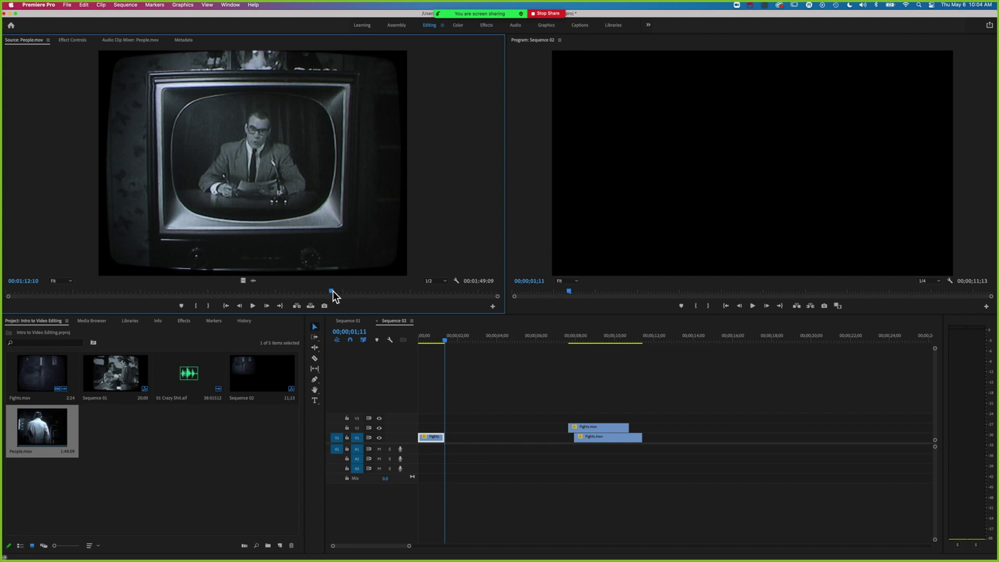
# Mark In and Out points around a 2;05-long newscaster shot and drag it toward Sequence 02.
pyautogui.moveTo(333, 291); pyautogui.dragTo(324, 290)
pyautogui.press('i')
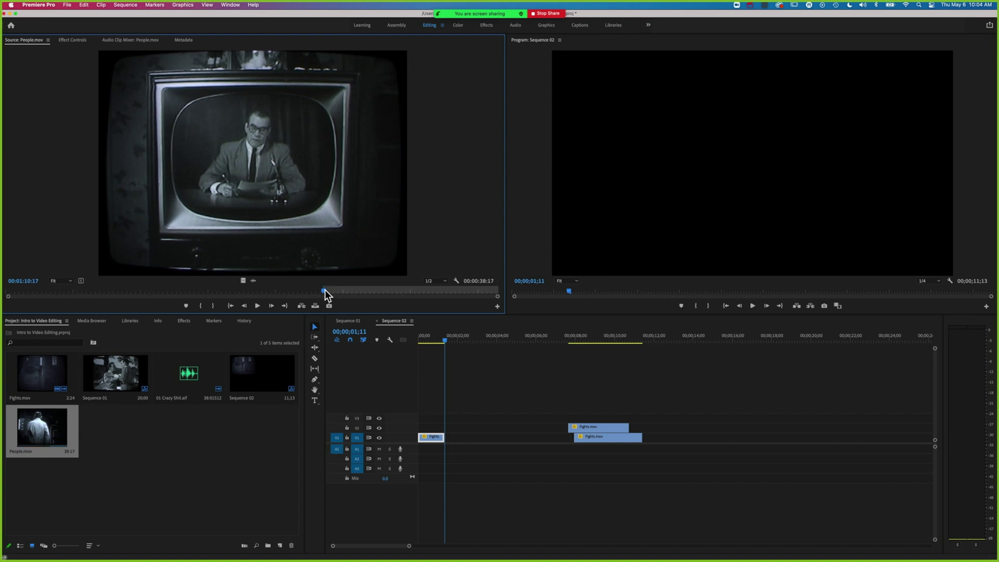
pyautogui.press('space')
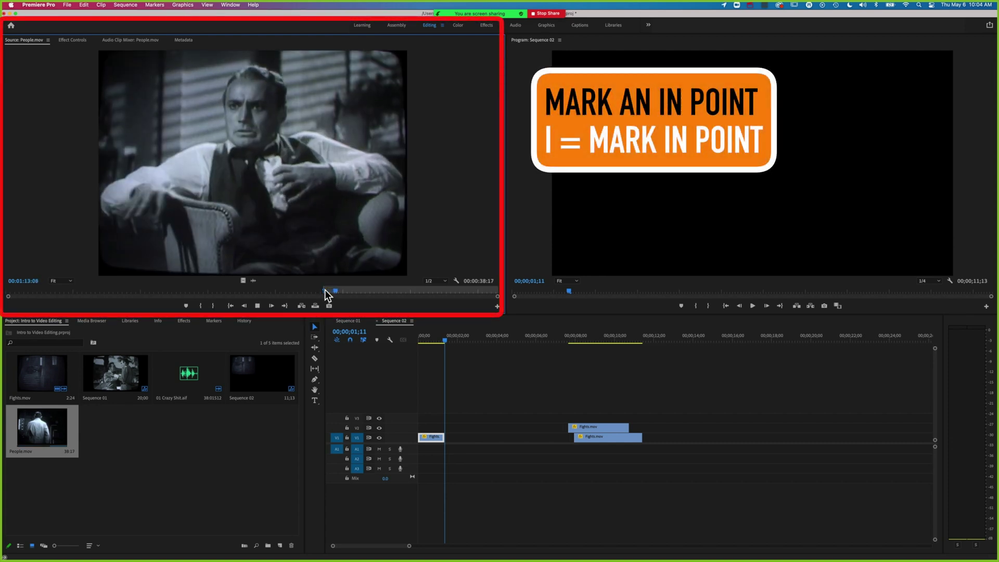
pyautogui.press('space')
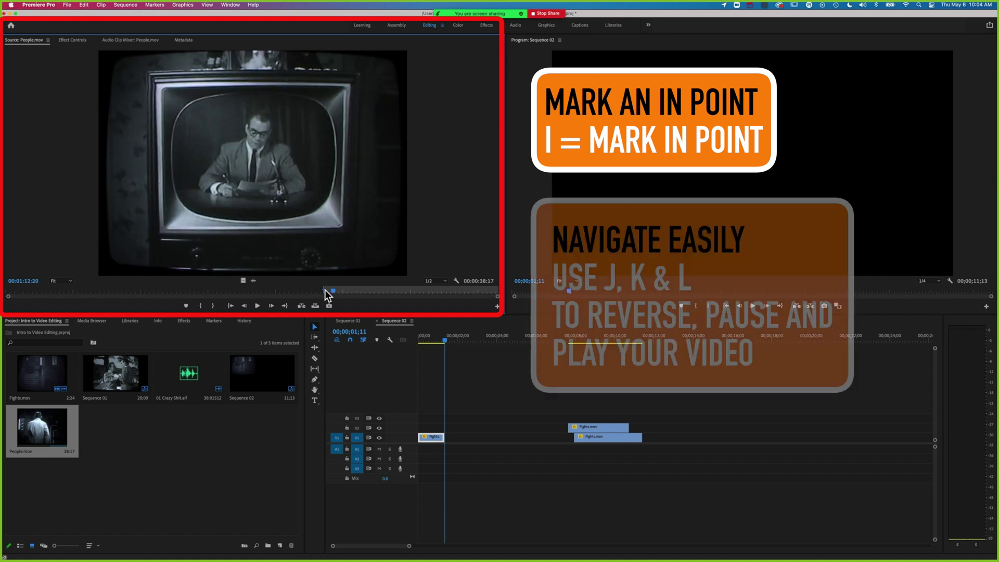
pyautogui.press('l')
pyautogui.press('k')
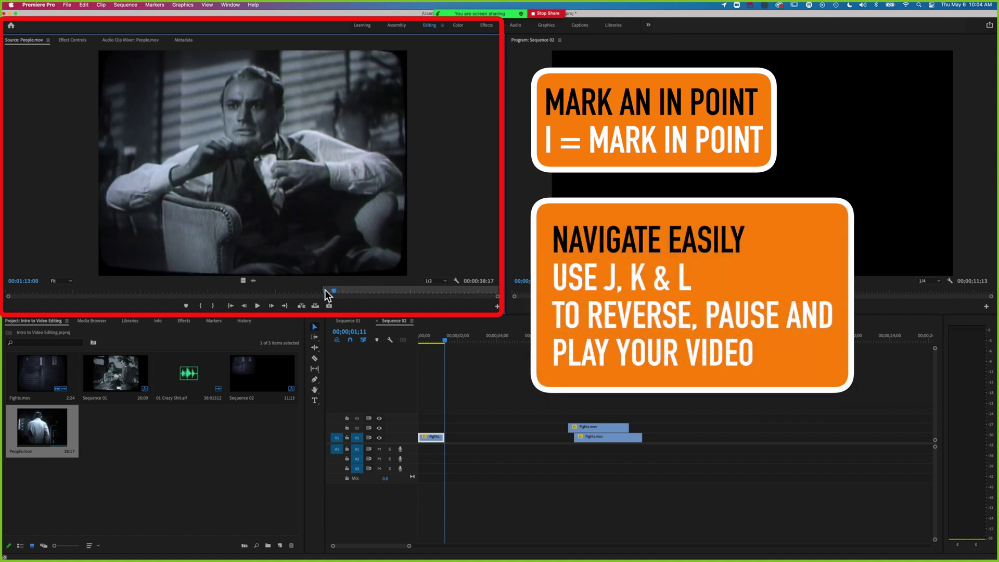
pyautogui.press('j')
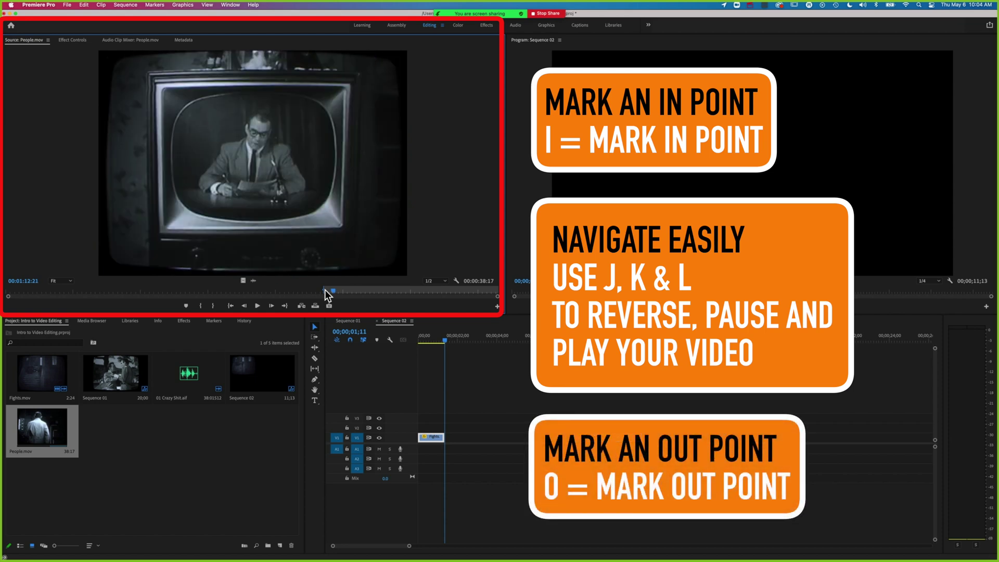
pyautogui.press('o')
pyautogui.moveTo(291, 147); pyautogui.dragTo(470, 442)
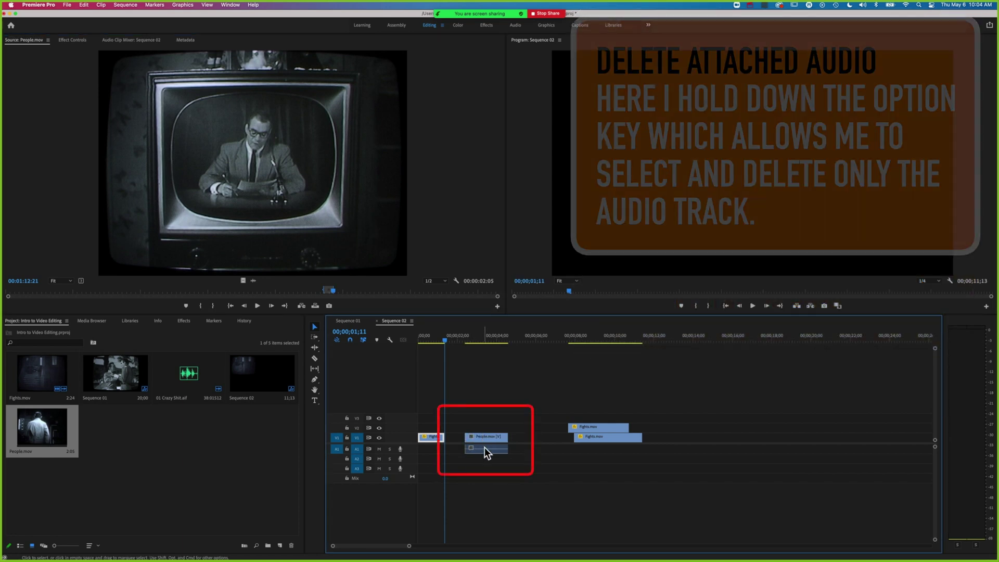
# Delete the clip's linked audio and scale the video up to 193.4 to fill the frame.
pyautogui.keyDown('alt'); pyautogui.click(486, 450); pyautogui.keyUp('alt')
pyautogui.press('Delete')
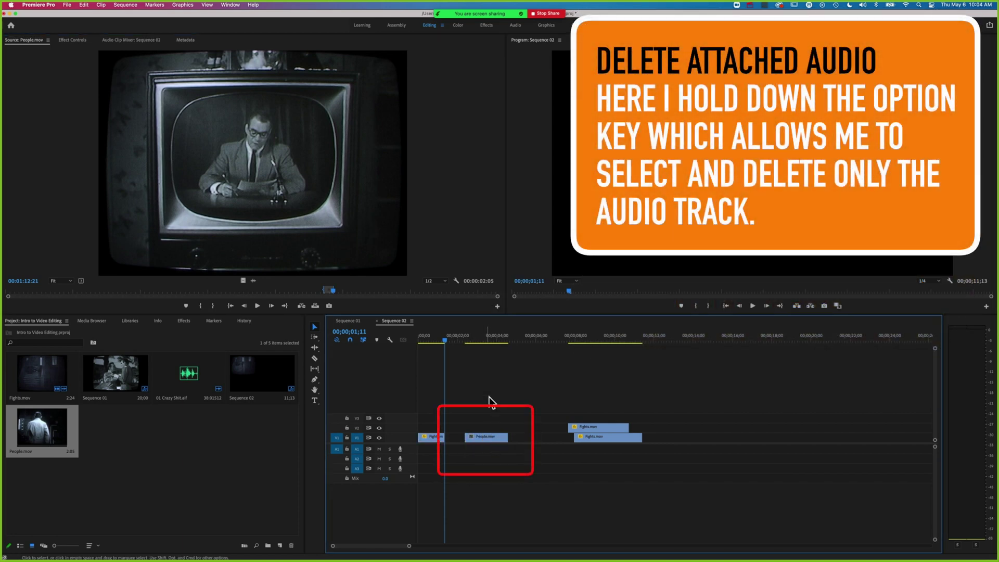
pyautogui.moveTo(478, 338); pyautogui.dragTo(485, 339)
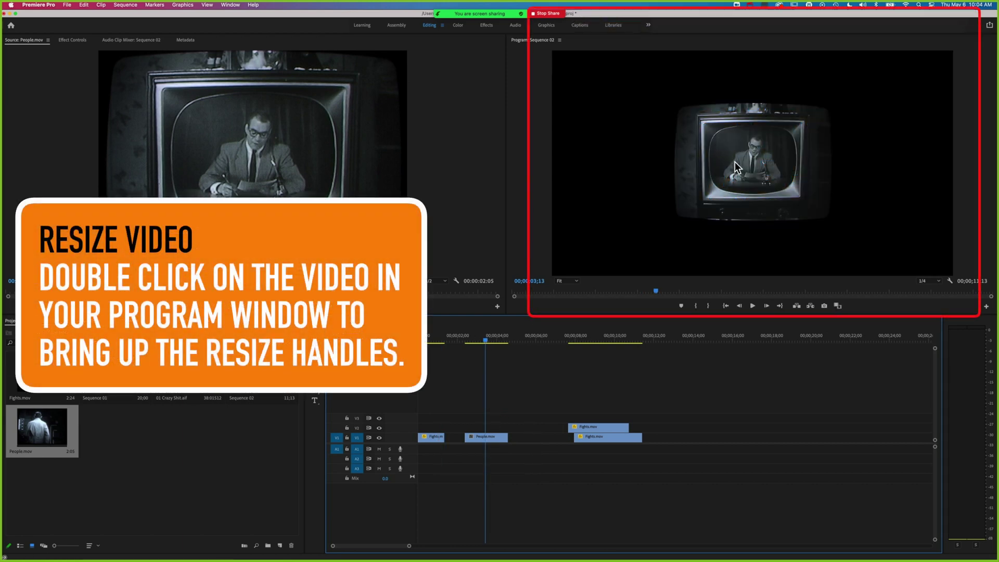
pyautogui.doubleClick(734, 161)
pyautogui.moveTo(671, 225); pyautogui.dragTo(540, 279)
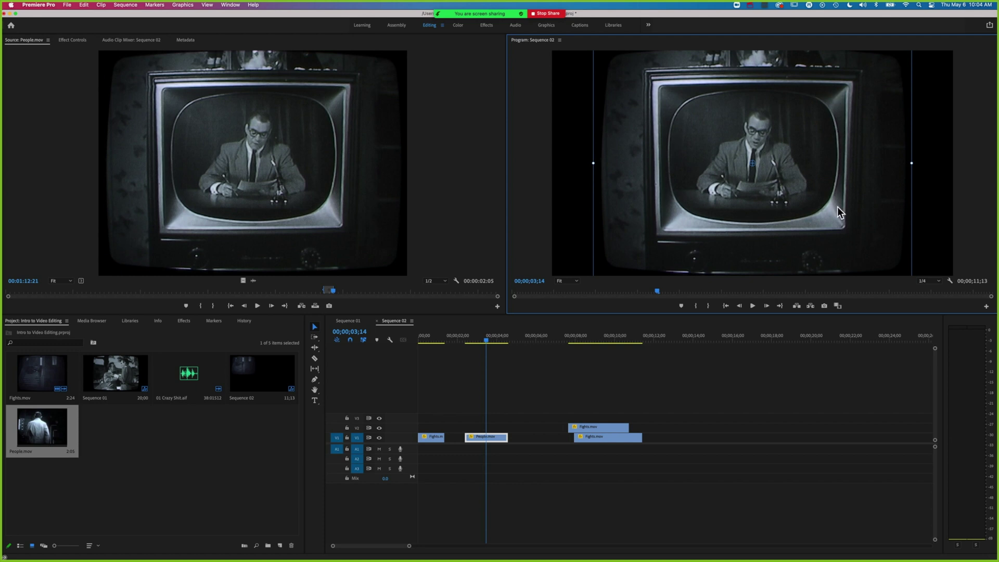
pyautogui.press('Right')
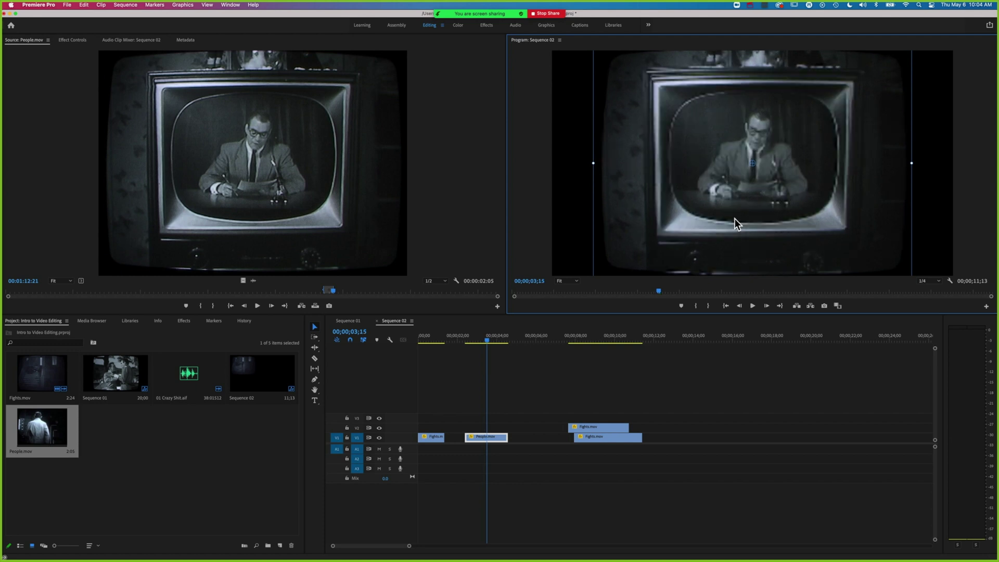
# Select People.mov in Effect Controls and add a free-draw bezier mask under Opacity.
pyautogui.click(74, 43)
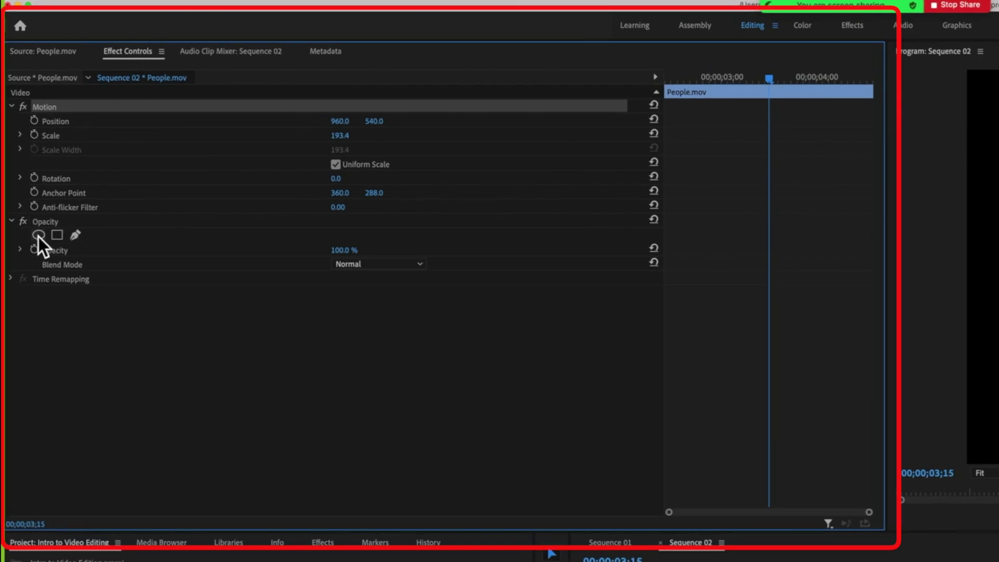
pyautogui.click(38, 52)
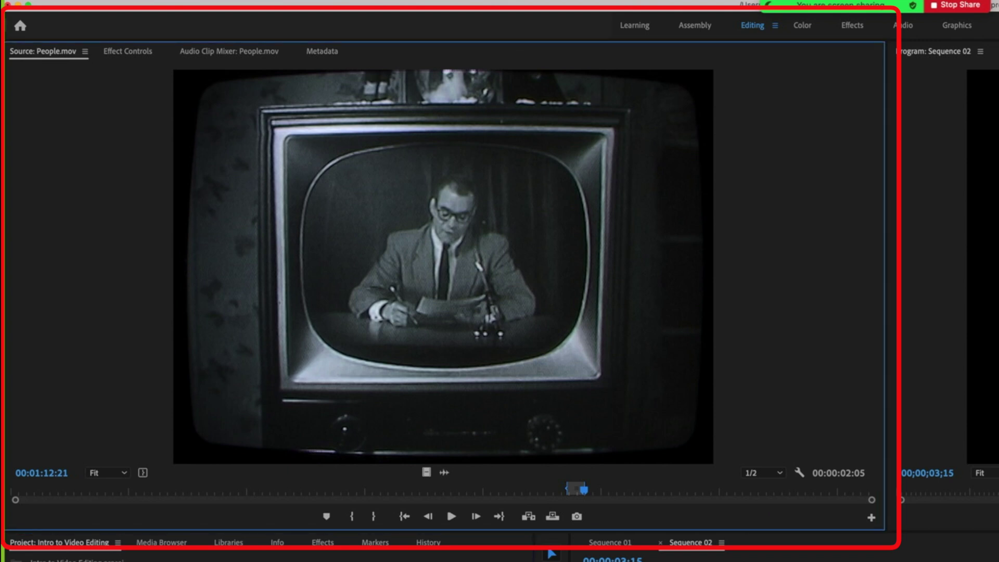
pyautogui.click(128, 51)
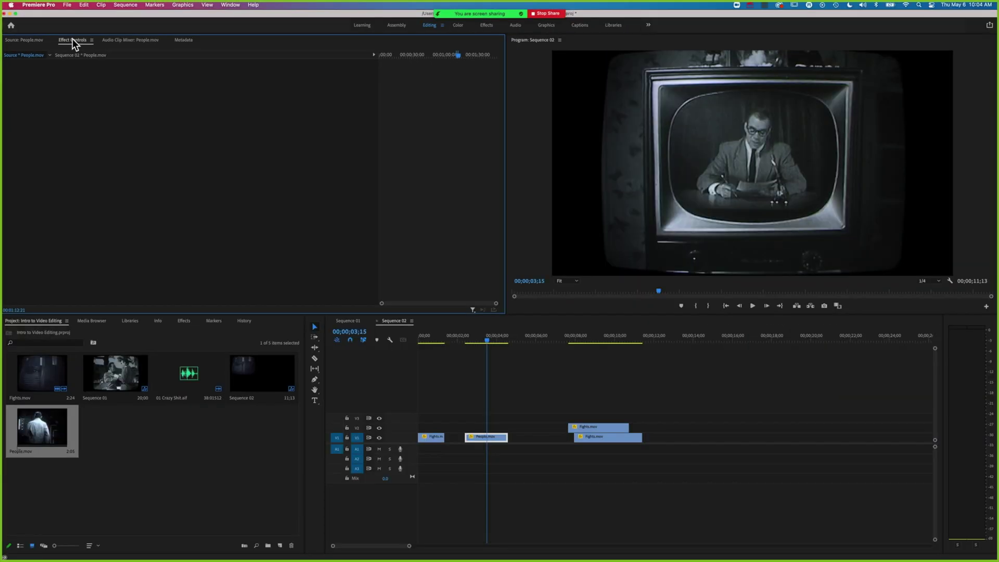
pyautogui.click(486, 341)
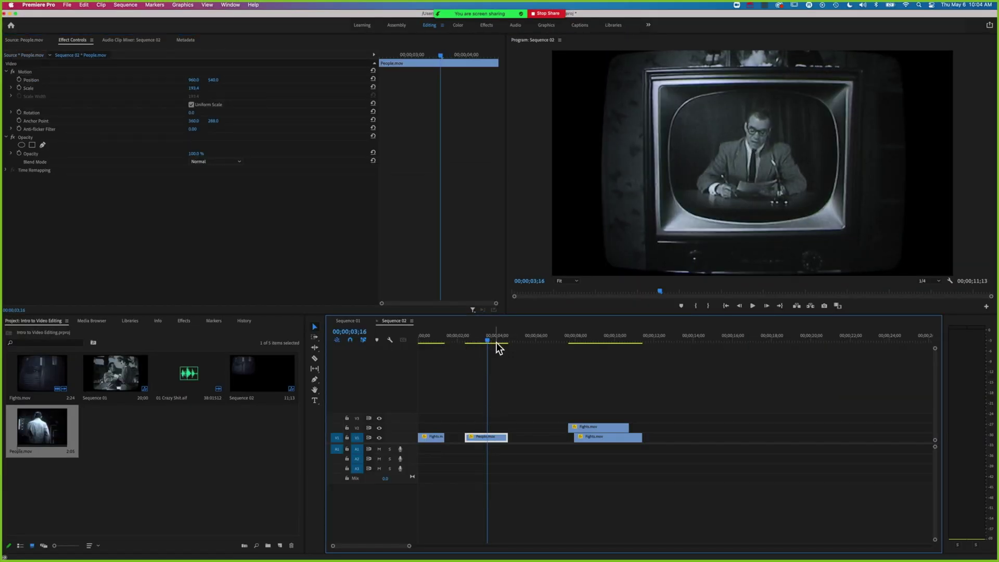
pyautogui.click(482, 406)
pyautogui.click(482, 437)
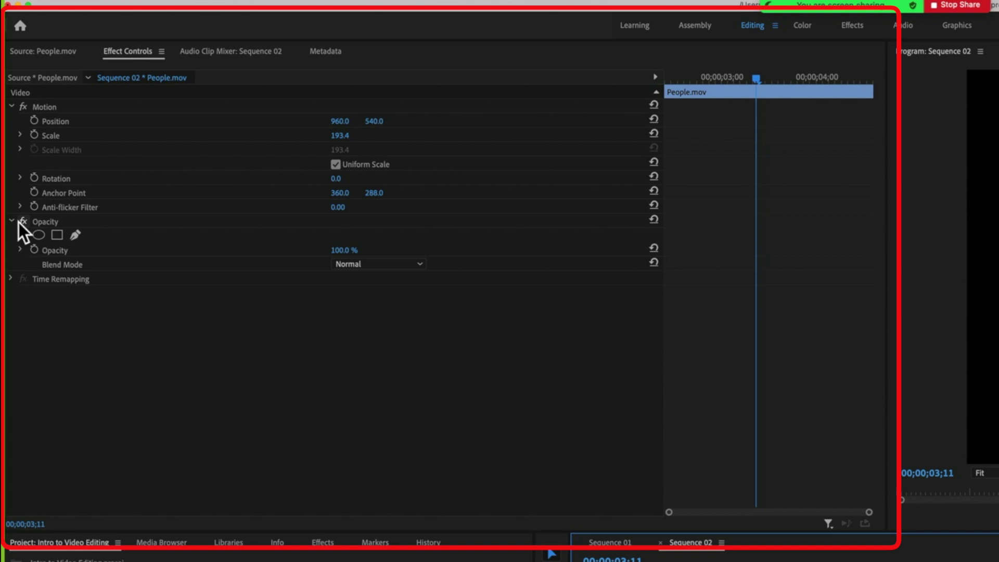
pyautogui.click(75, 235)
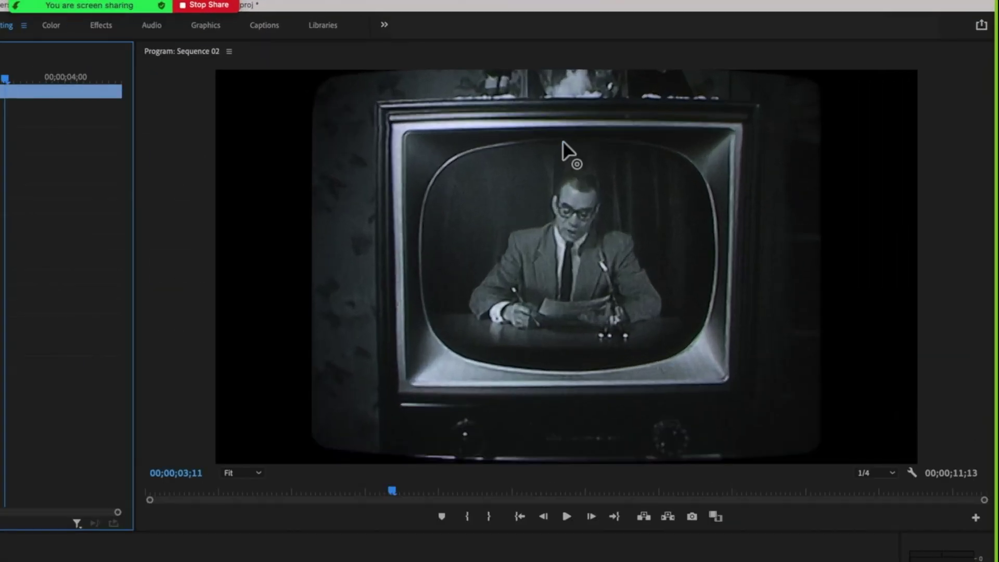
# Trace an eight-point mask along the TV screen's rounded edge and close it at the first point.
pyautogui.moveTo(563, 142); pyautogui.dragTo(598, 142)
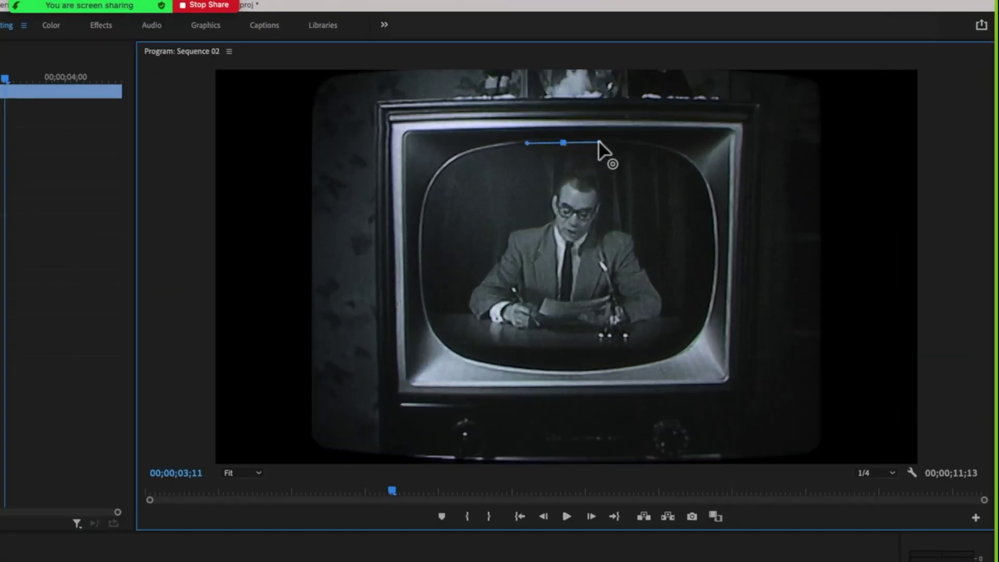
pyautogui.moveTo(682, 158); pyautogui.dragTo(694, 170)
pyautogui.moveTo(714, 253); pyautogui.dragTo(712, 304)
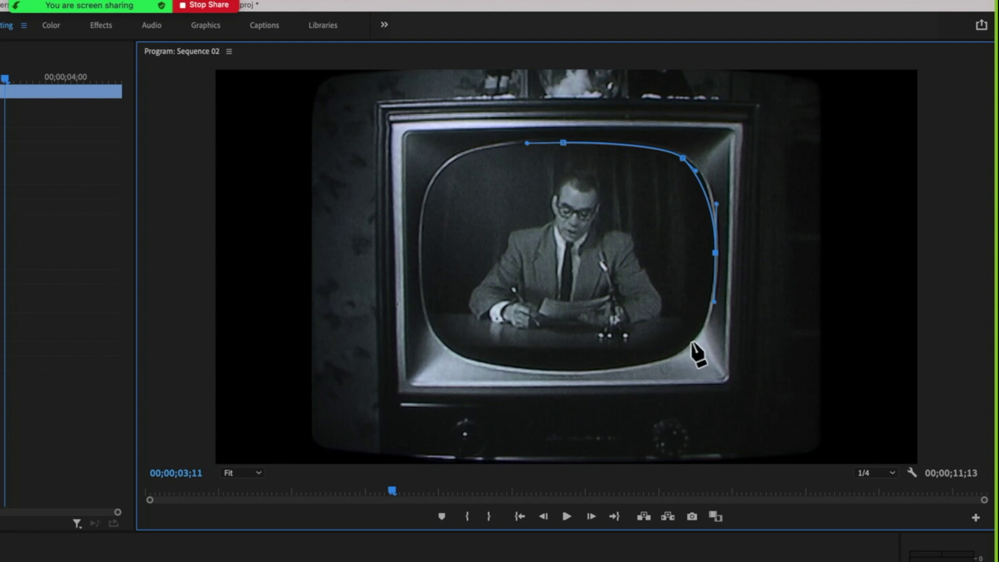
pyautogui.moveTo(691, 342); pyautogui.dragTo(677, 355)
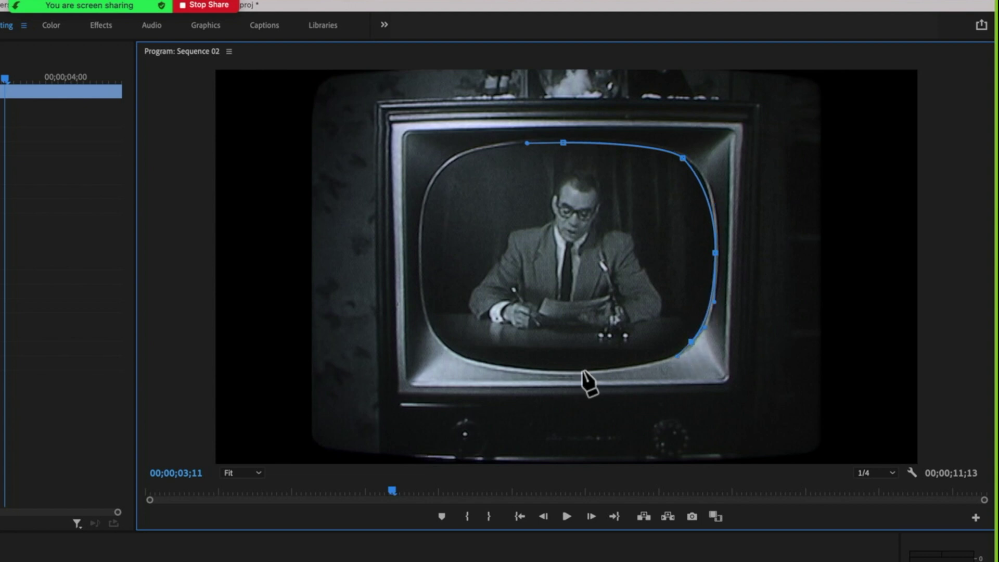
pyautogui.moveTo(583, 372); pyautogui.dragTo(550, 370)
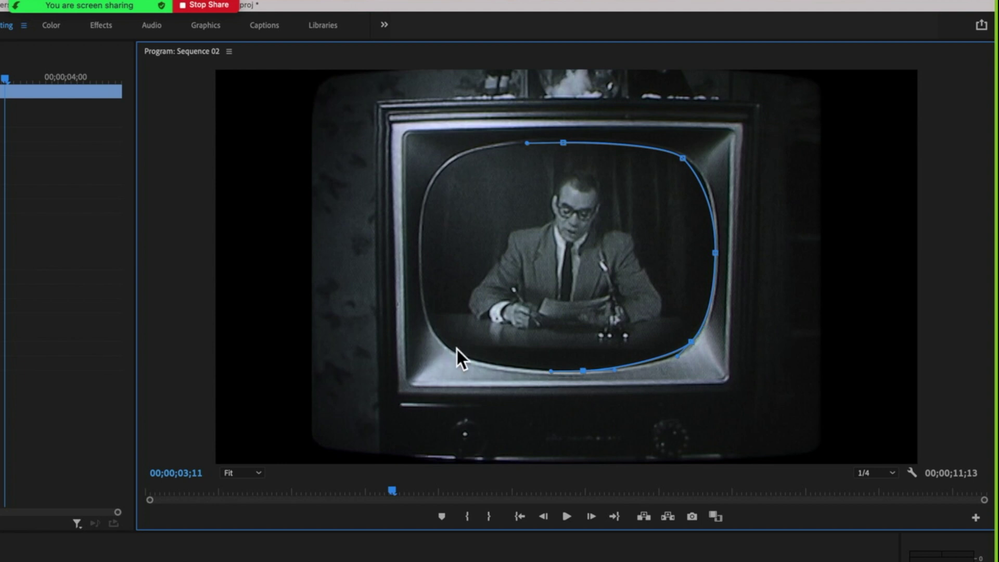
pyautogui.moveTo(454, 349); pyautogui.dragTo(433, 333)
pyautogui.moveTo(424, 256); pyautogui.dragTo(422, 228)
pyautogui.moveTo(446, 167); pyautogui.dragTo(467, 153)
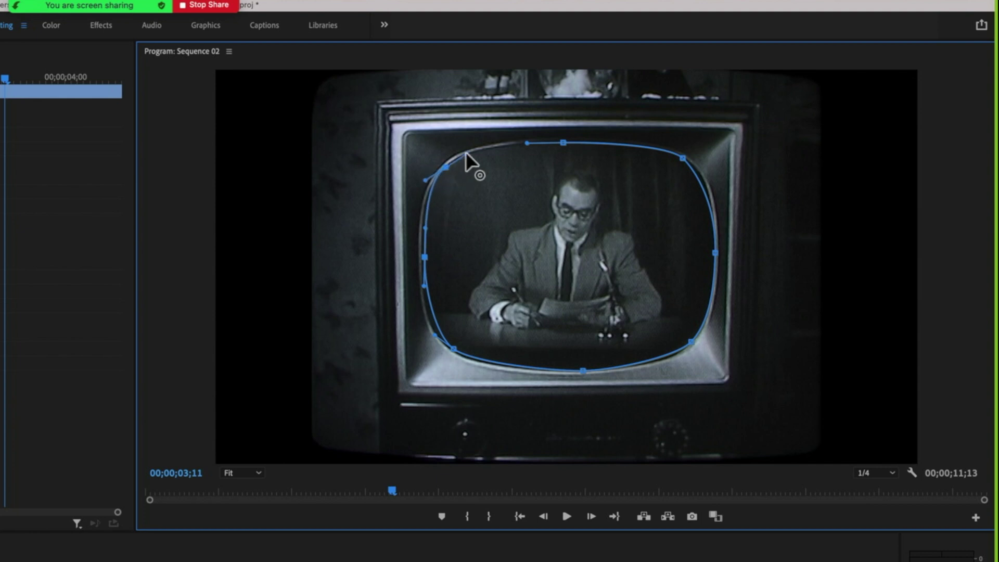
pyautogui.click(563, 141)
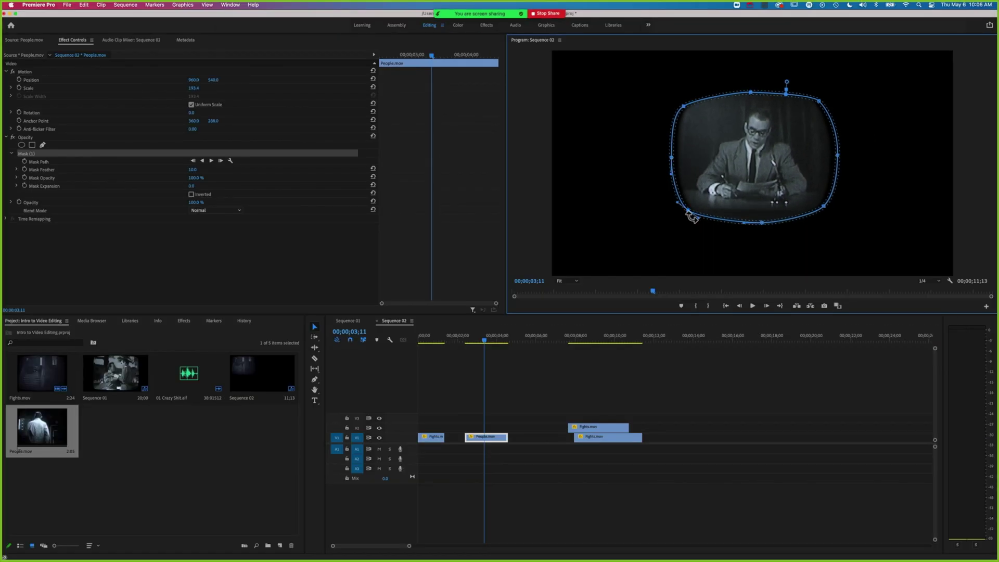
# Tick Inverted on Mask (1) so the screen turns black, then deselect the clip.
pyautogui.click(192, 195)
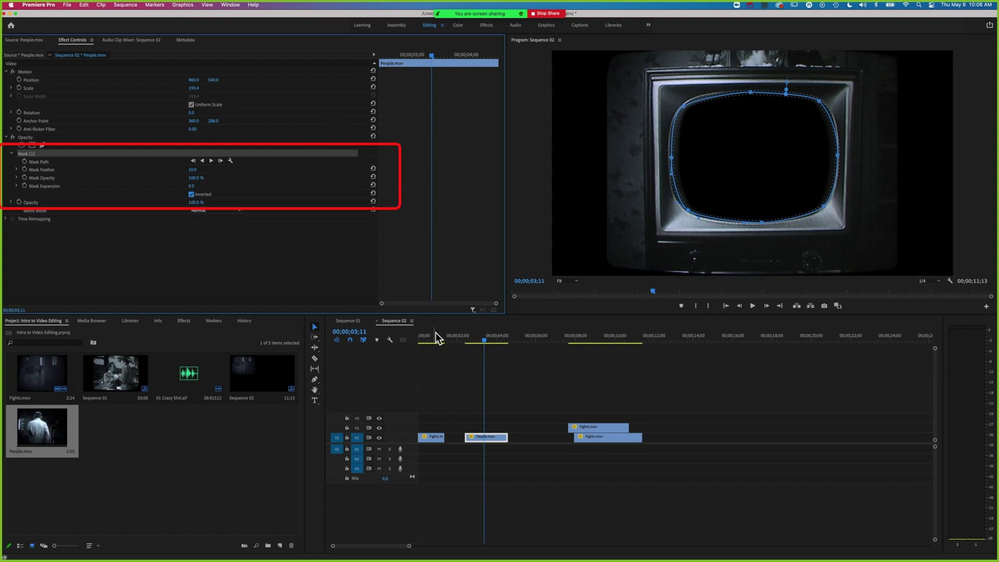
pyautogui.click(488, 394)
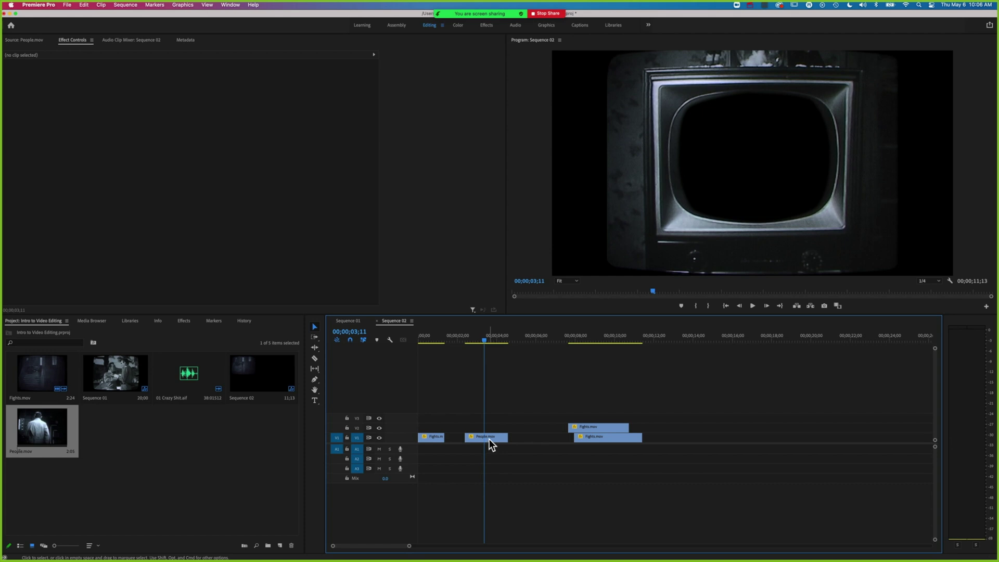
# Move People.mov up to V3 and park the playhead at 00;00;08;29.
pyautogui.moveTo(489, 439); pyautogui.dragTo(597, 420)
pyautogui.click(597, 428)
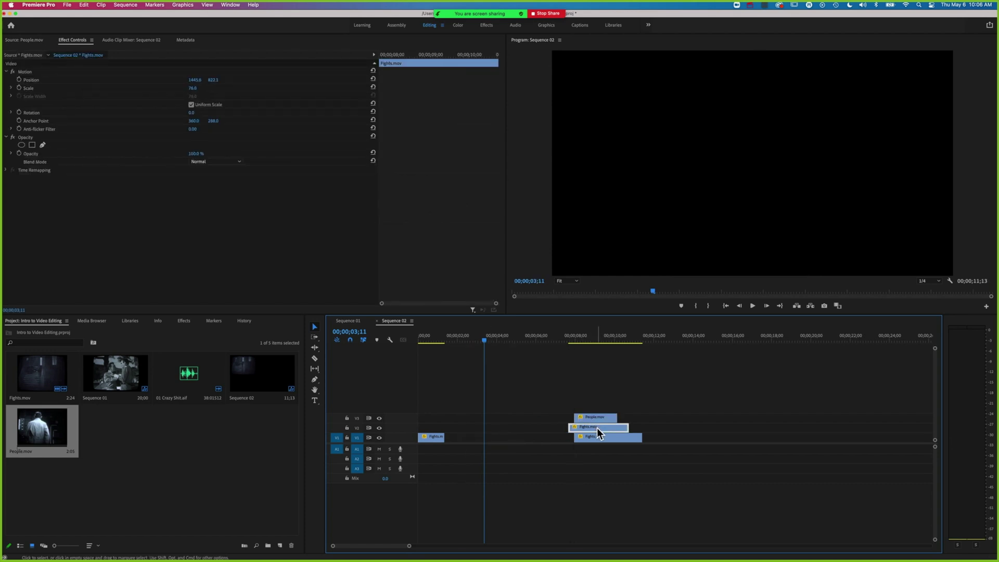
pyautogui.click(595, 340)
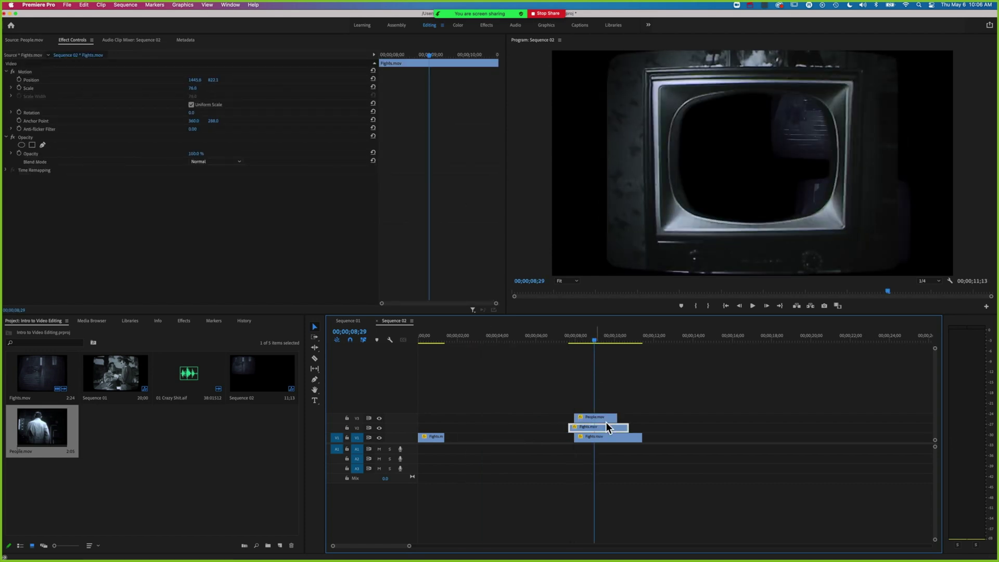
pyautogui.moveTo(606, 436); pyautogui.dragTo(687, 438)
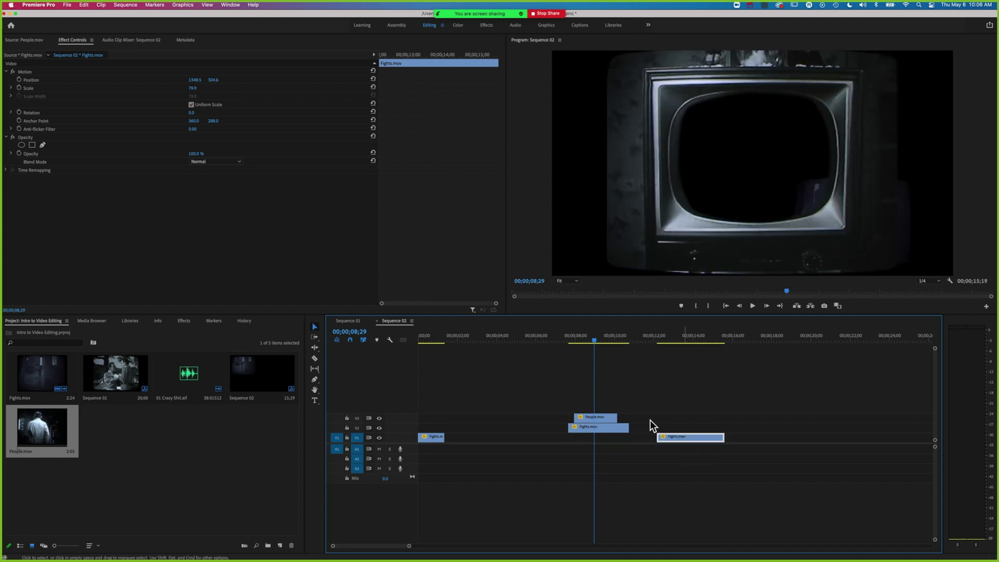
# Lock the V3 track holding People.mov and select Fights.mov in the Program monitor.
pyautogui.click(597, 428)
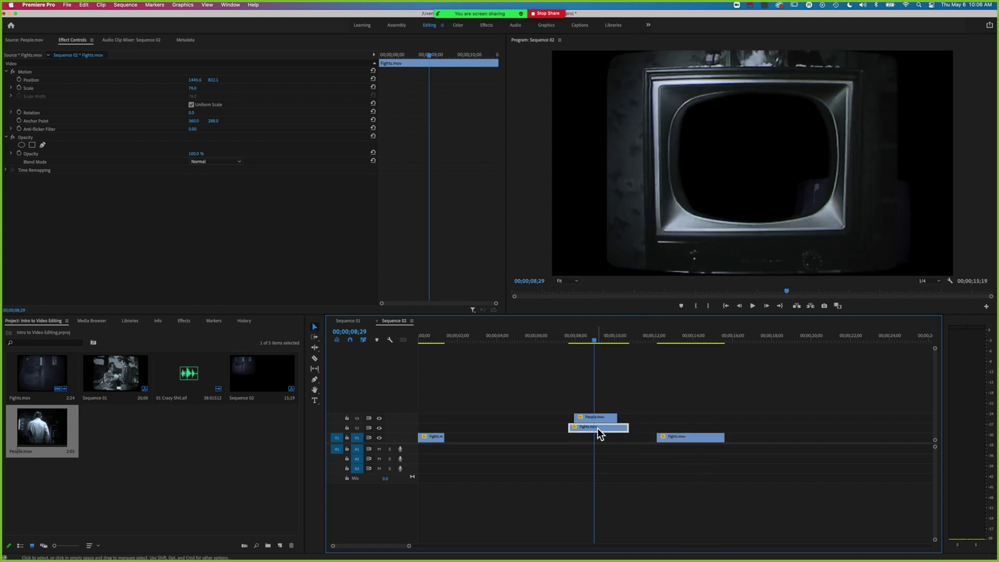
pyautogui.click(903, 225)
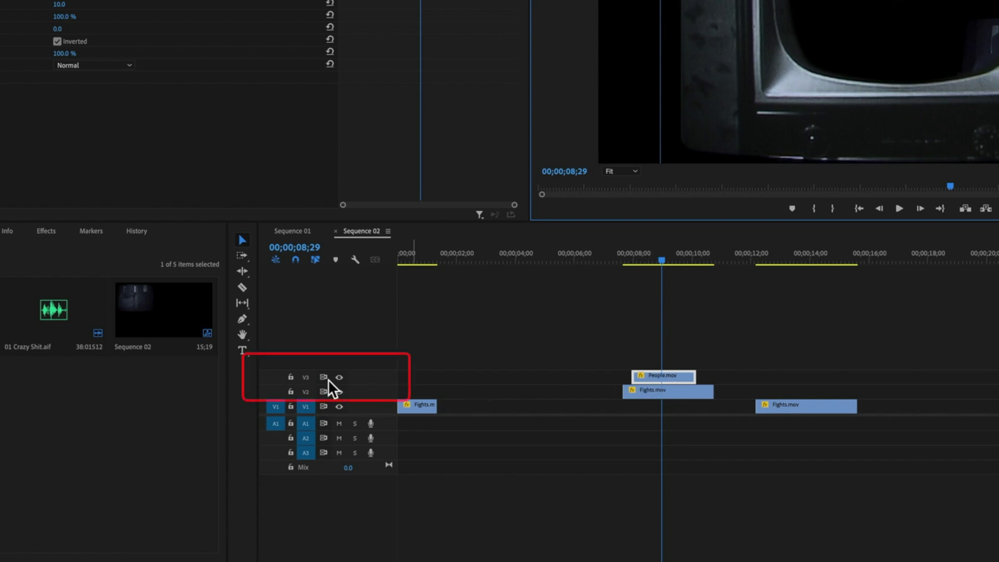
pyautogui.click(291, 377)
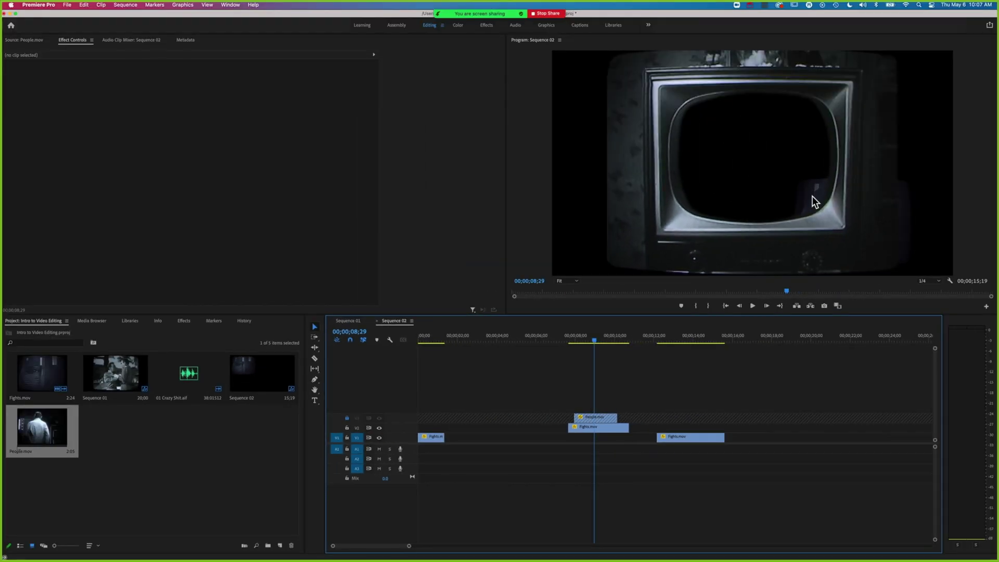
pyautogui.click(813, 195)
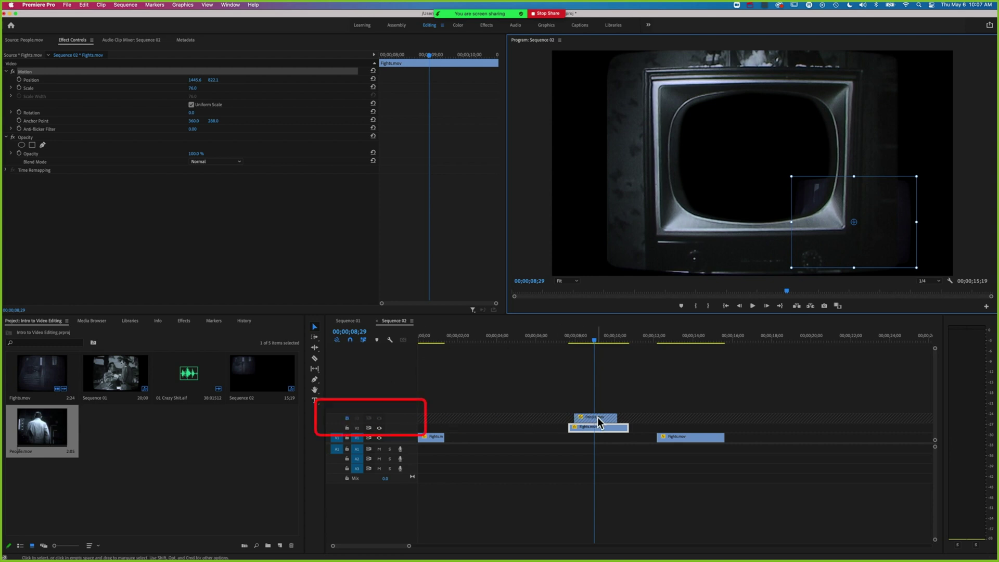
# Move Fights.mov over the TV screen opening and resize it to Scale 114.9.
pyautogui.moveTo(808, 204); pyautogui.dragTo(685, 116)
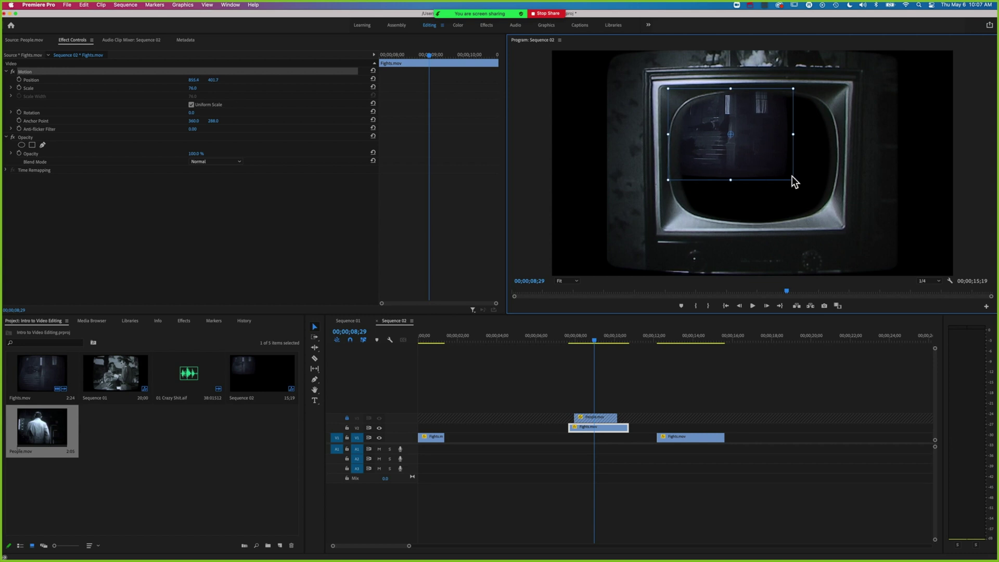
pyautogui.moveTo(792, 180); pyautogui.dragTo(842, 216)
pyautogui.moveTo(779, 170); pyautogui.dragTo(800, 193)
pyautogui.moveTo(864, 75); pyautogui.dragTo(848, 92)
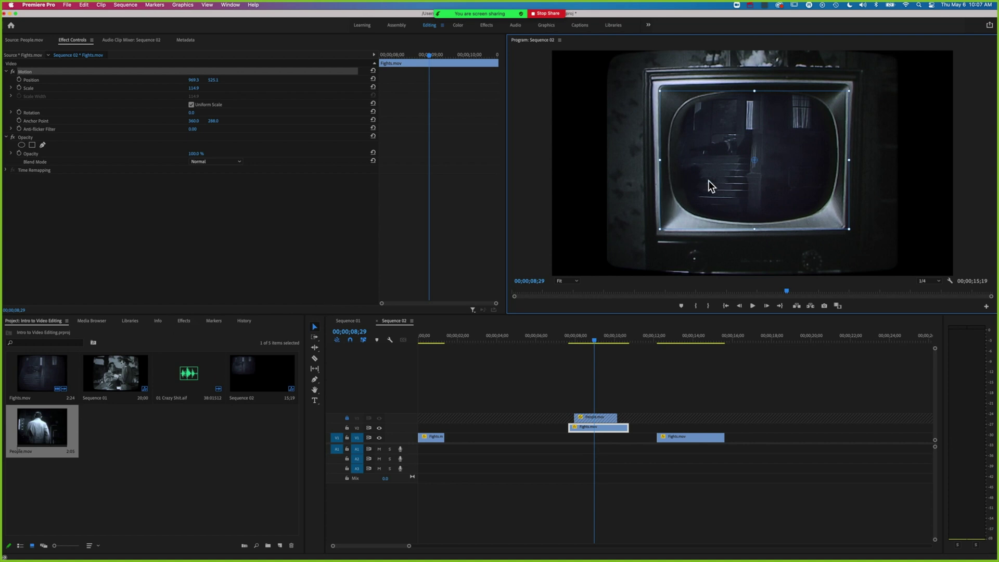
# Search the Effects panel for 'colo' and pick Color Balance (HLS).
pyautogui.click(183, 321)
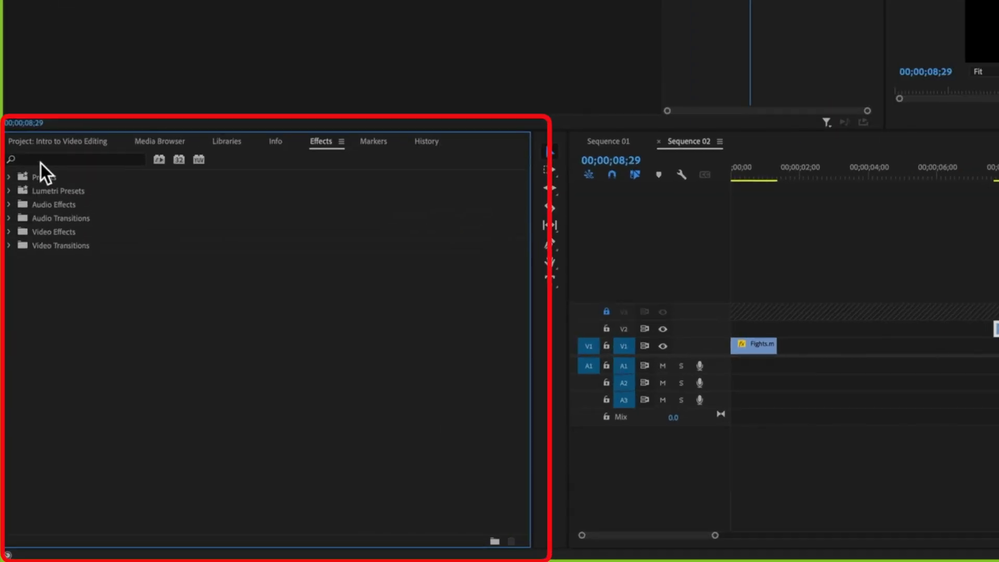
pyautogui.click(54, 158)
pyautogui.write('colo')
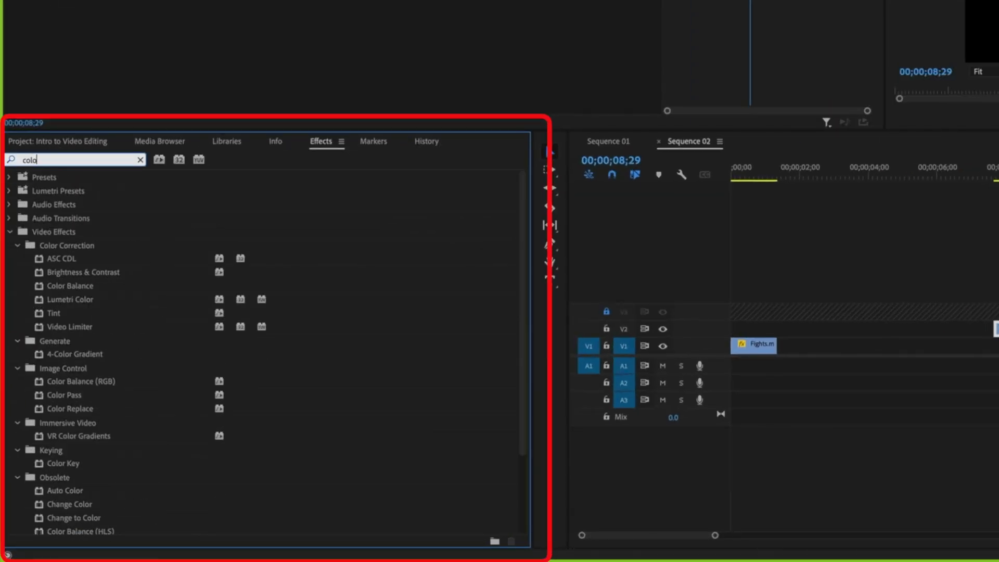
pyautogui.scroll(-3, 67, 364)
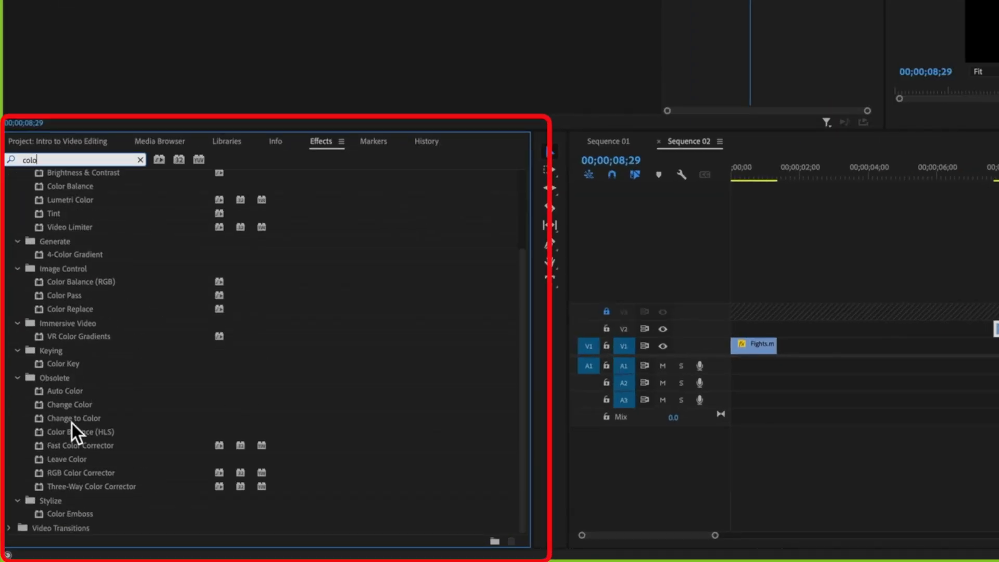
pyautogui.click(57, 435)
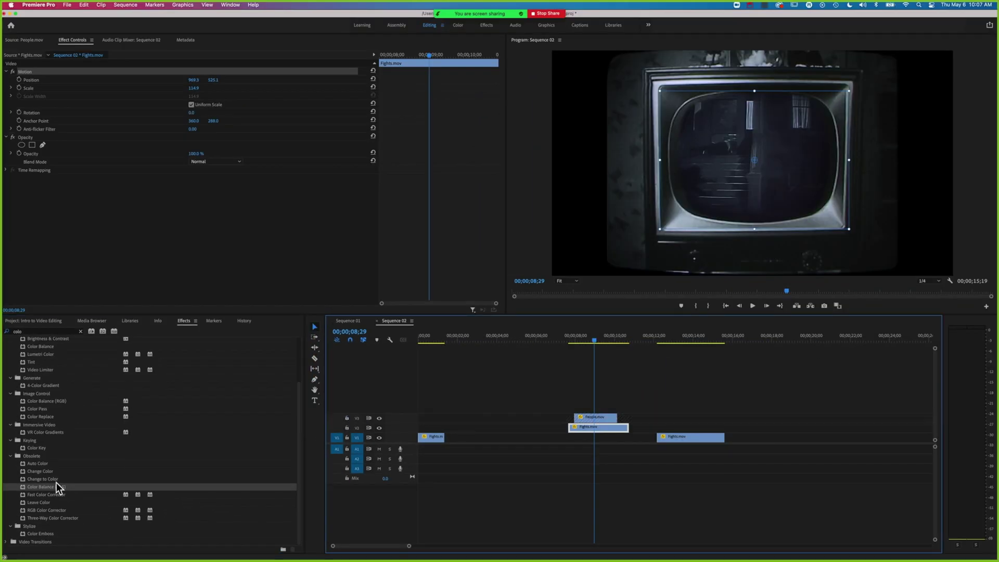
# Apply Color Balance (HLS) to Fights.mov and People.mov, setting Saturation -100 on each.
pyautogui.moveTo(21, 486); pyautogui.dragTo(598, 429)
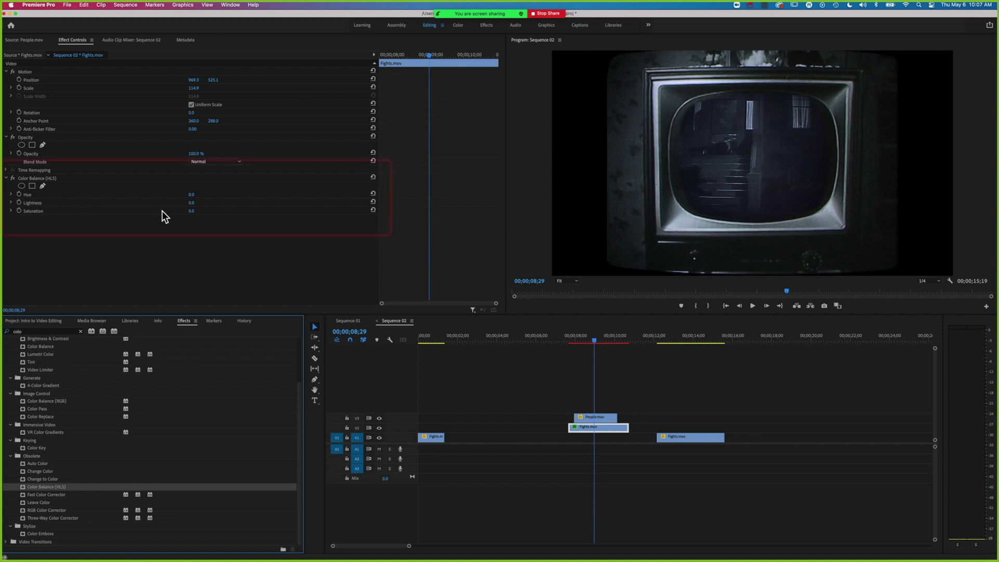
pyautogui.moveTo(191, 211); pyautogui.dragTo(130, 210)
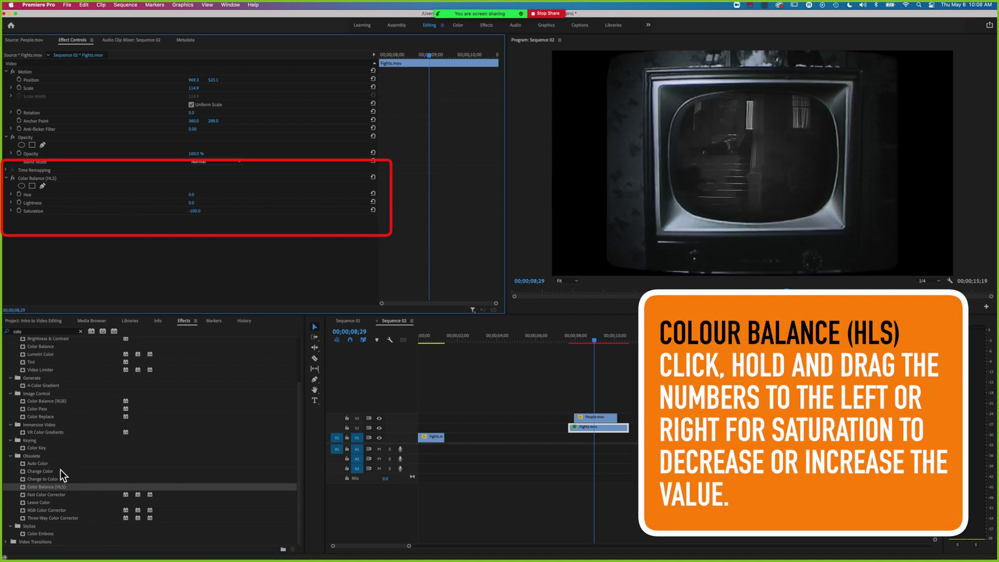
pyautogui.moveTo(46, 485); pyautogui.dragTo(596, 424)
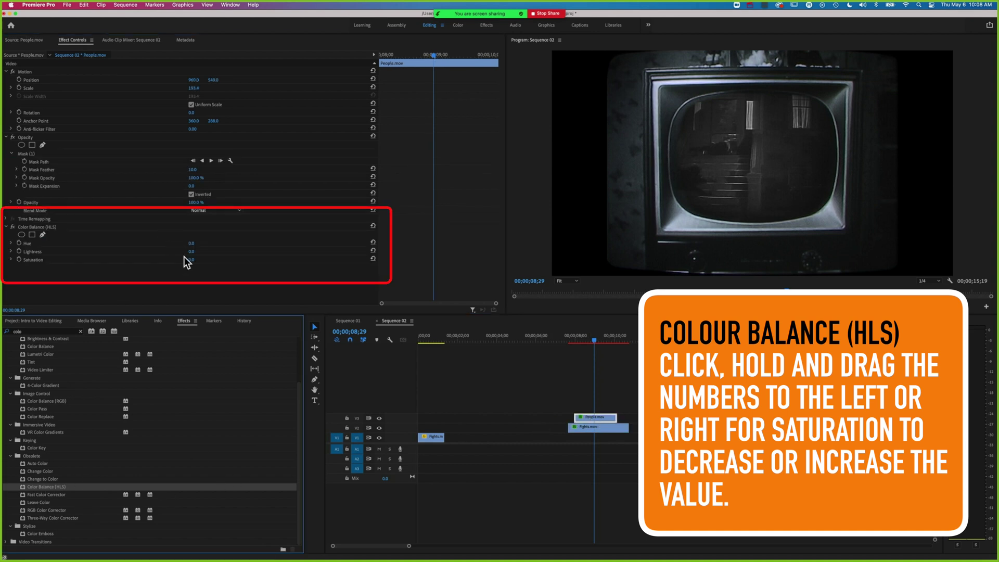
pyautogui.moveTo(191, 263); pyautogui.dragTo(156, 262)
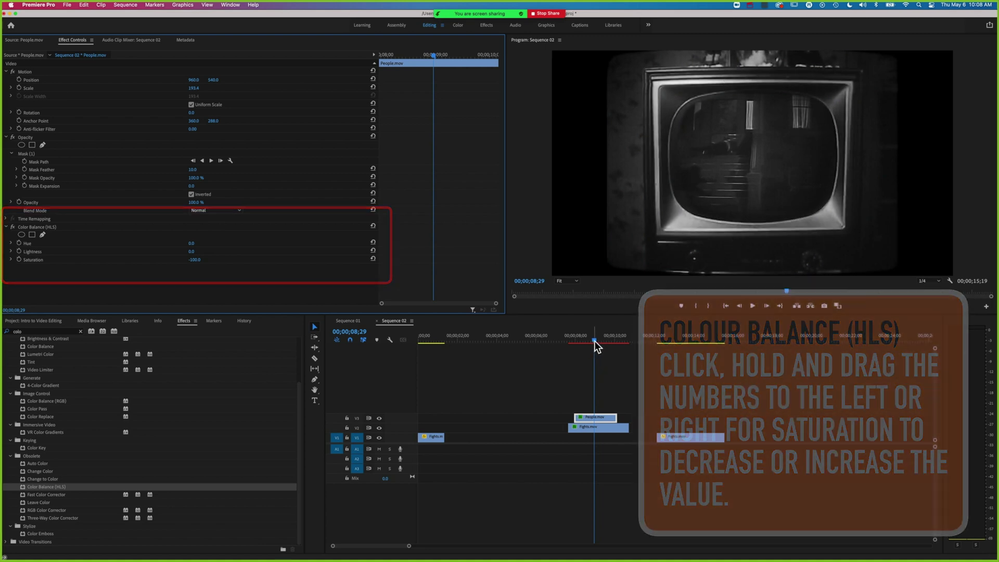
# Nest the selected People.mov and Fights.mov clips, keeping the name Nested Sequence 01.
pyautogui.keyDown('shift'); pyautogui.click(601, 429); pyautogui.keyUp('shift')
pyautogui.rightClick(602, 429)
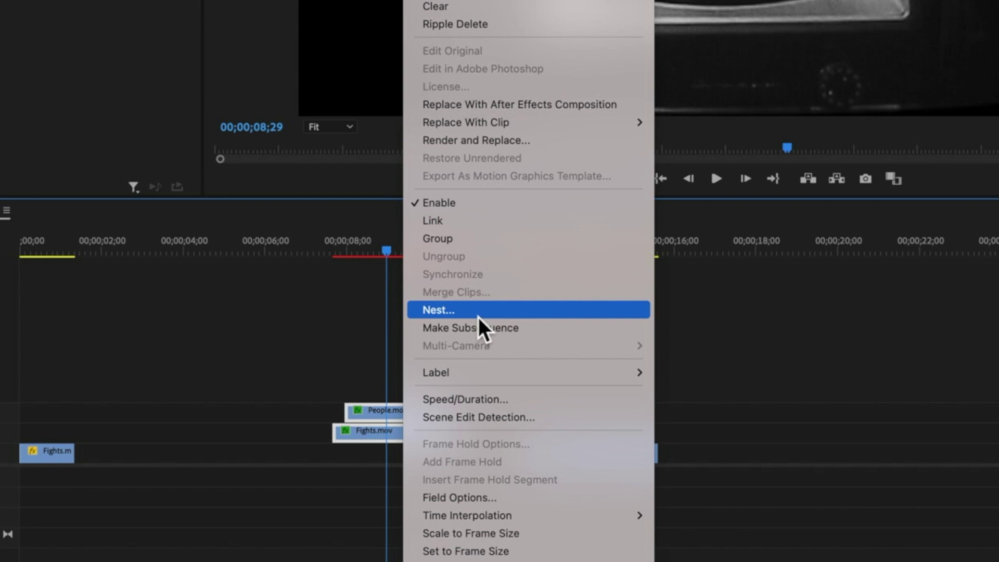
pyautogui.click(479, 312)
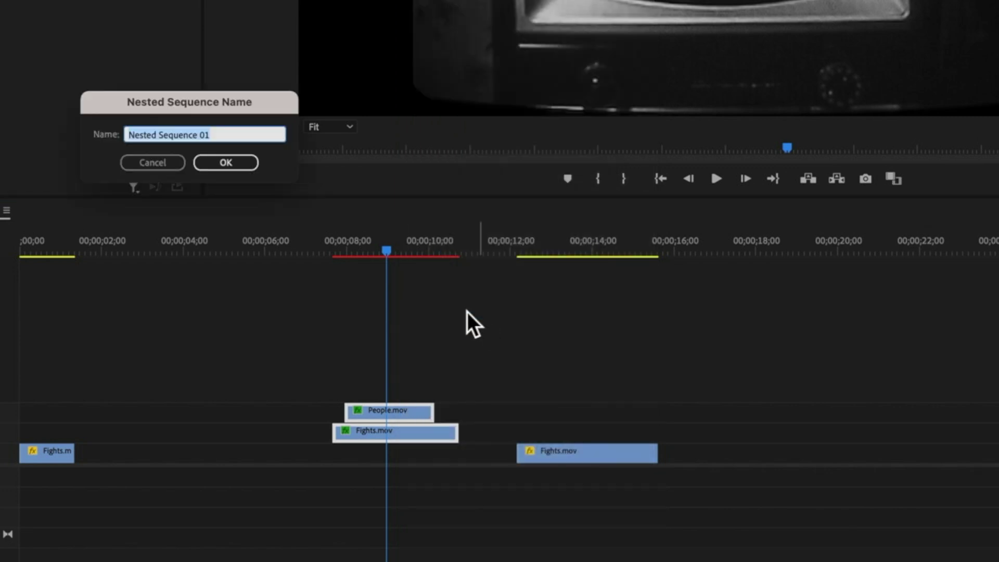
pyautogui.click(229, 162)
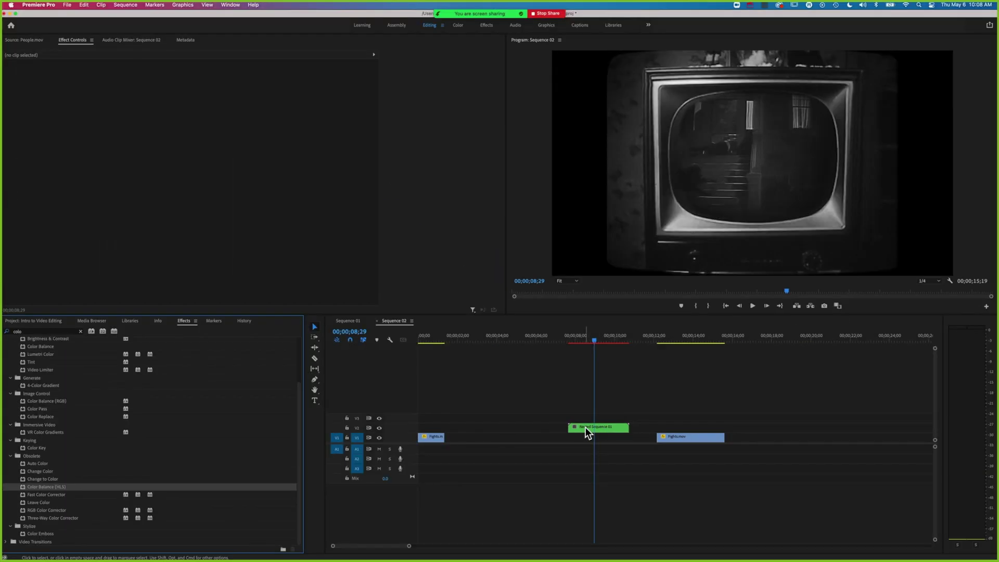
# Trim Nested Sequence 01 so it starts at 00;00;08;03 and ends near 00;00;10;00.
pyautogui.moveTo(592, 341); pyautogui.dragTo(577, 343)
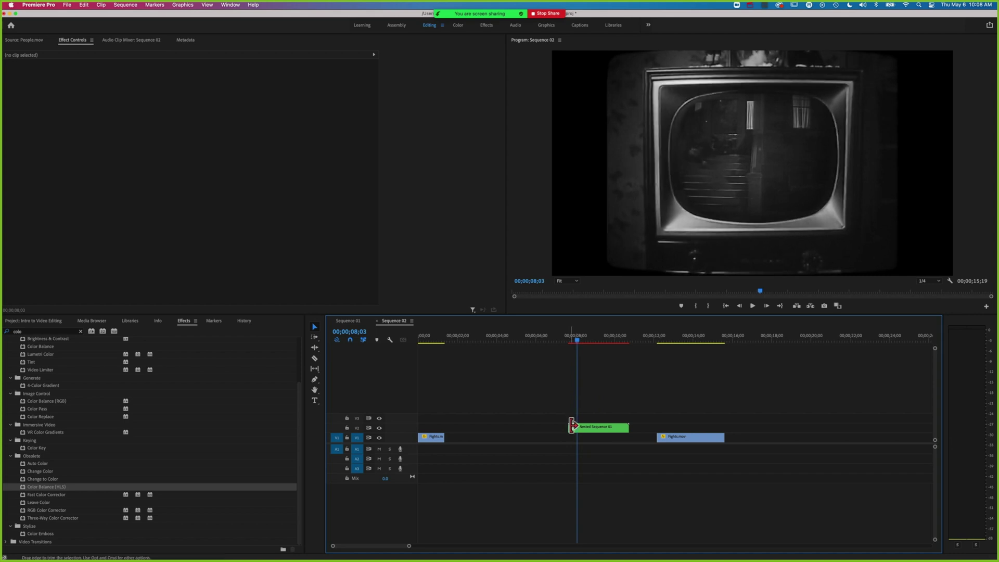
pyautogui.moveTo(570, 427); pyautogui.dragTo(577, 427)
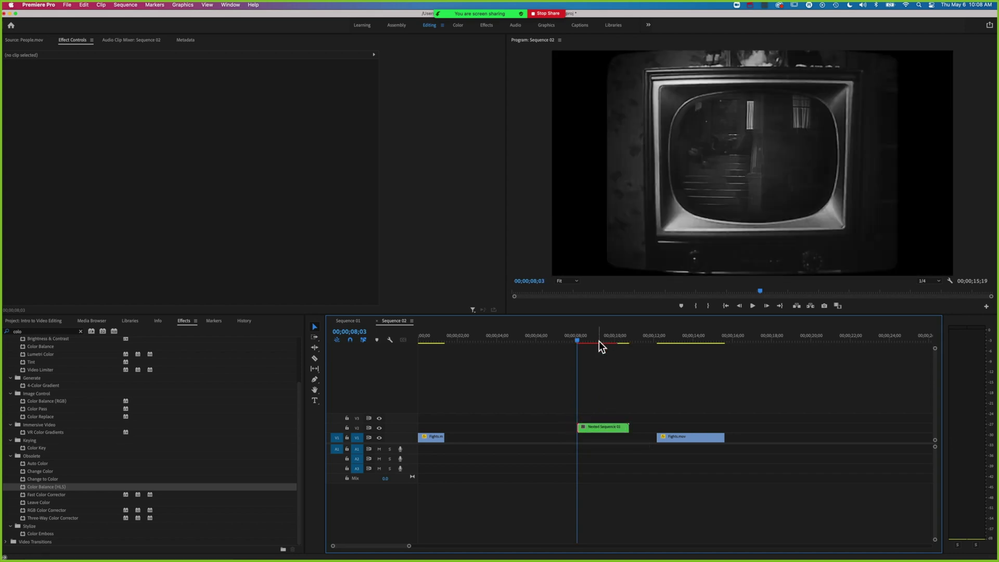
pyautogui.click(615, 341)
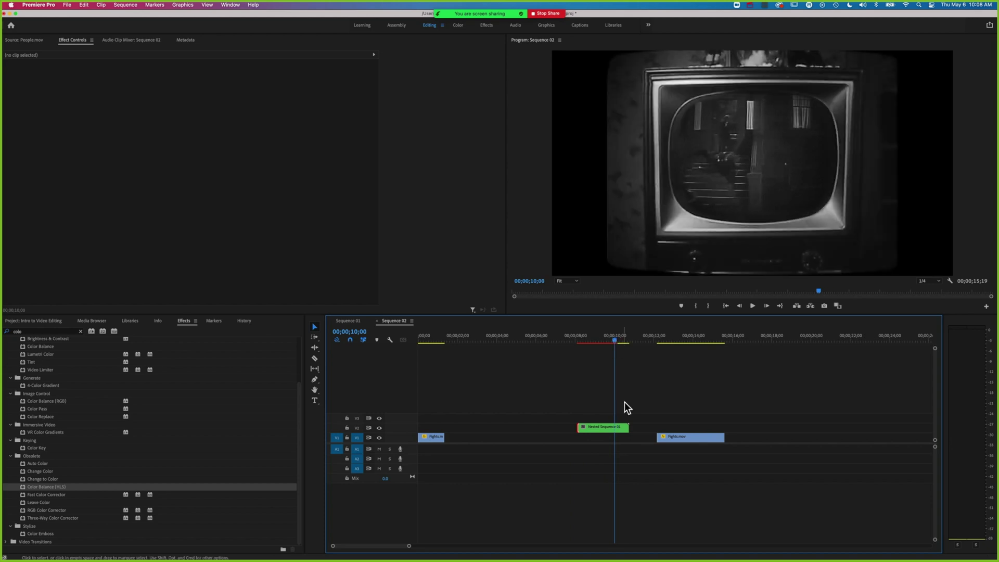
pyautogui.moveTo(627, 427); pyautogui.dragTo(613, 427)
pyautogui.moveTo(625, 343); pyautogui.dragTo(597, 342)
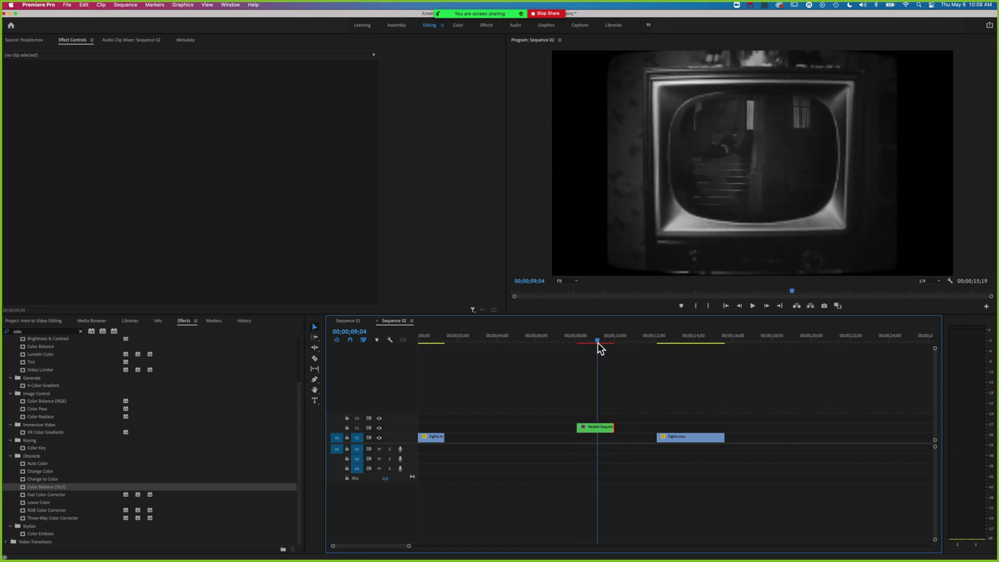
# Keyframe the nested clip's Scale at its first frame, then raise Scale later to zoom into the TV.
pyautogui.click(597, 429)
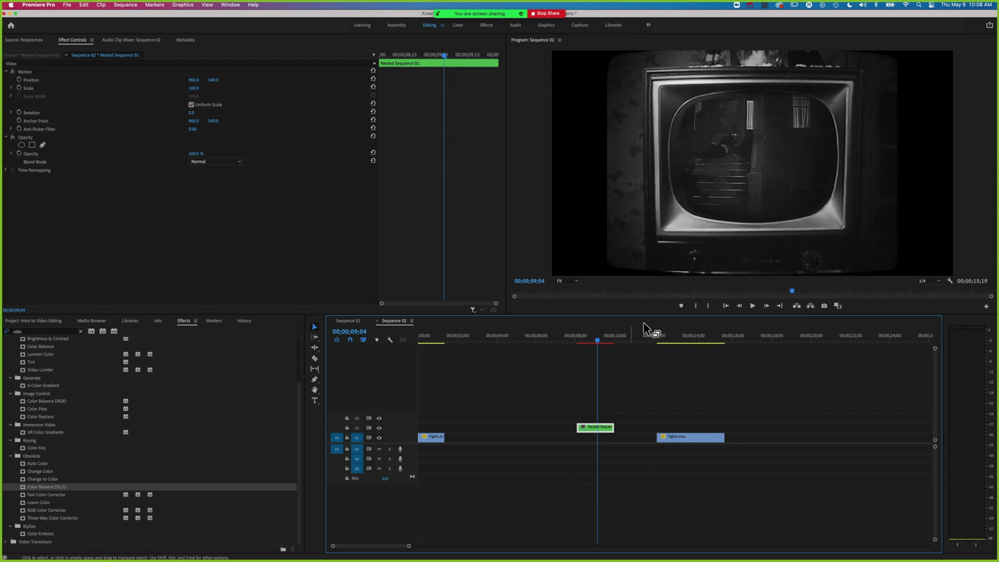
pyautogui.click(669, 234)
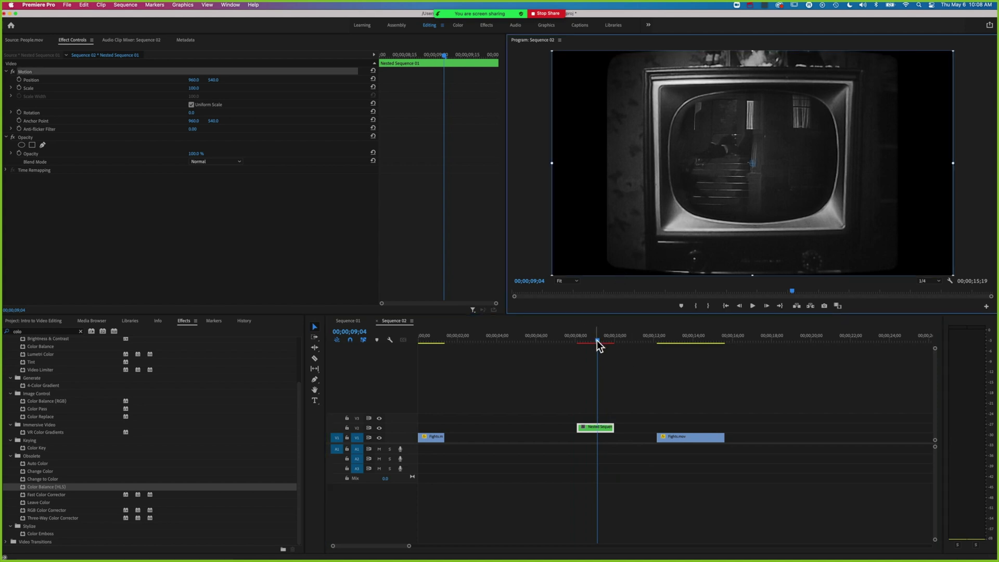
pyautogui.moveTo(597, 340); pyautogui.dragTo(576, 343)
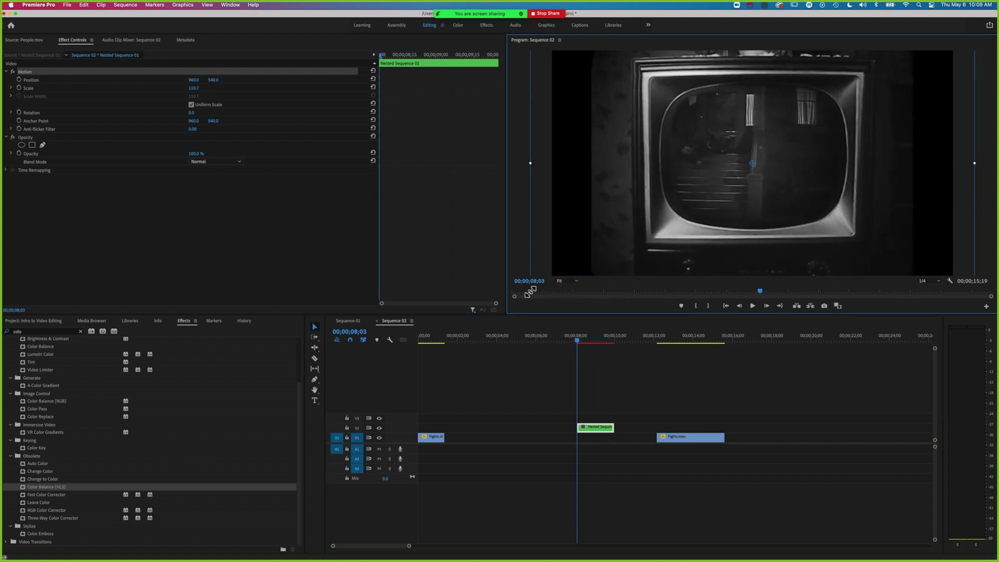
pyautogui.moveTo(553, 277); pyautogui.dragTo(584, 282)
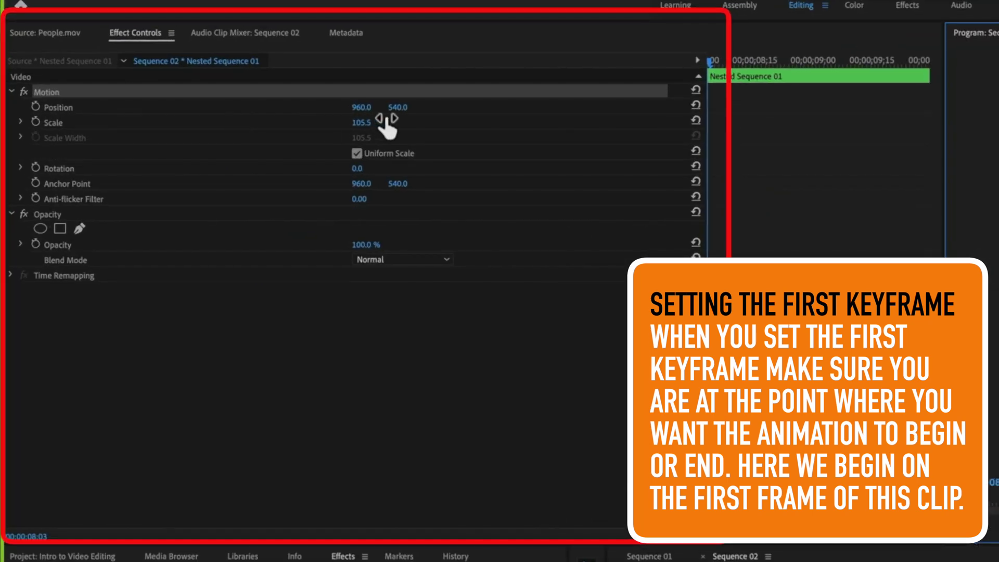
pyautogui.click(37, 121)
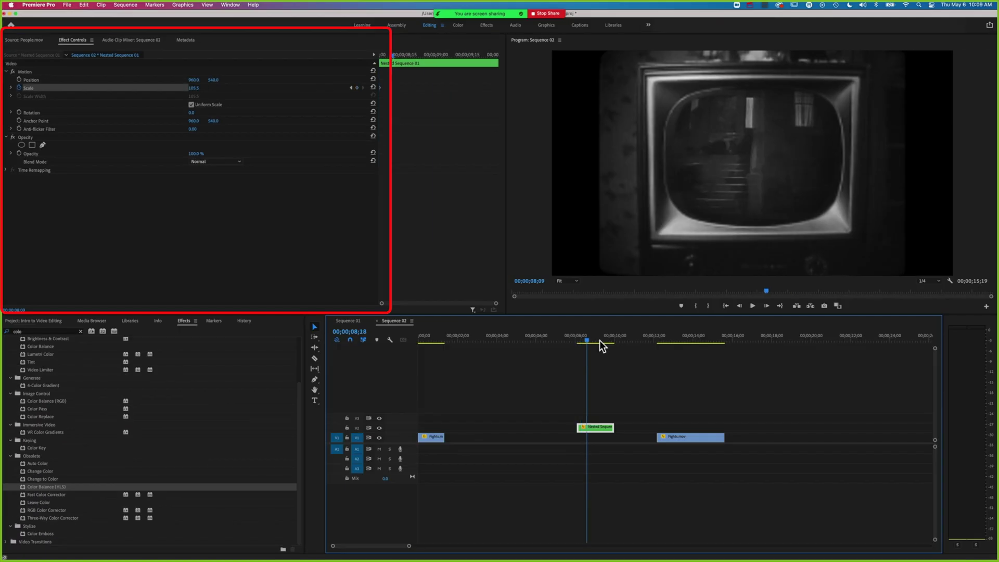
pyautogui.moveTo(597, 340); pyautogui.dragTo(604, 341)
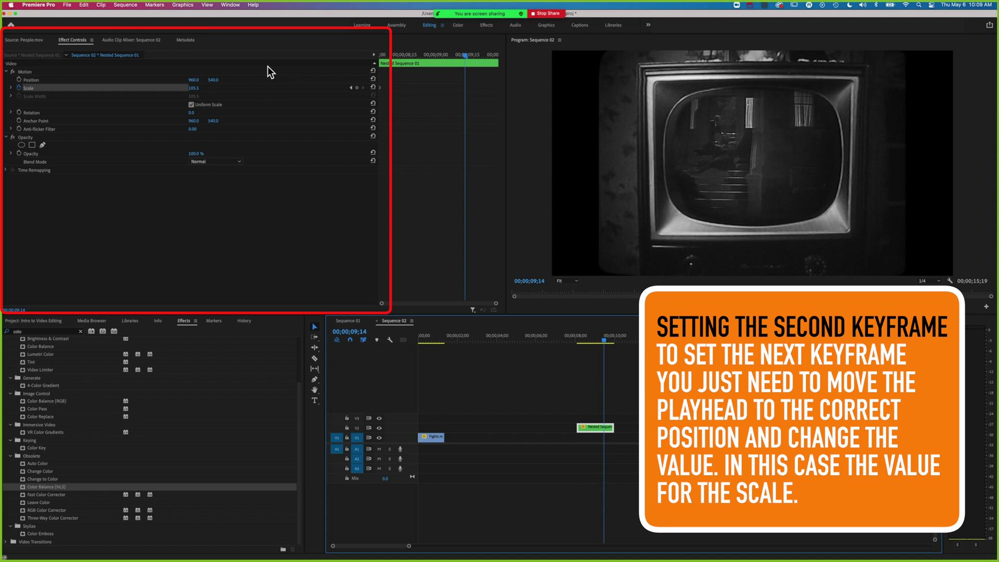
pyautogui.moveTo(195, 92); pyautogui.dragTo(204, 88)
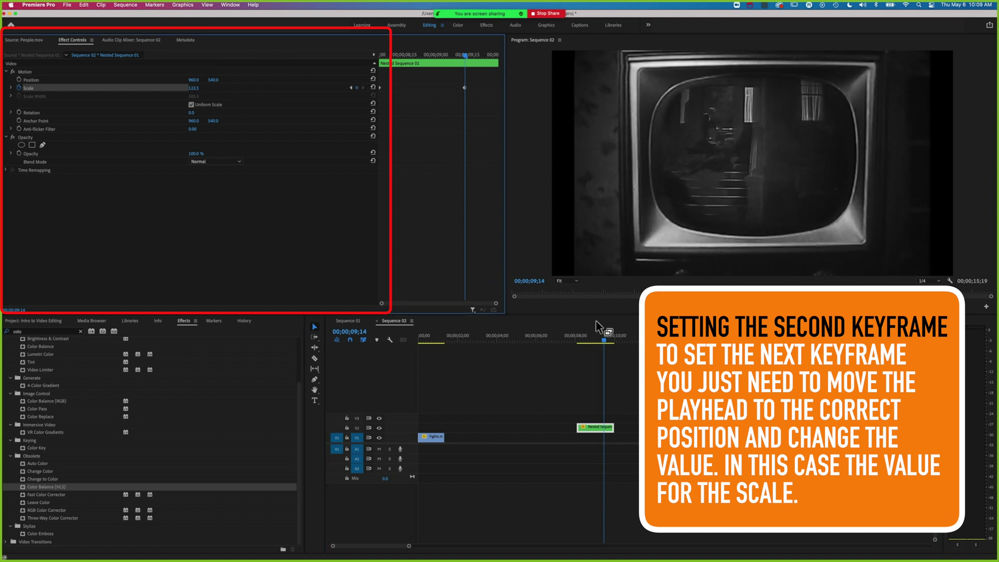
# At 00;00;08;04, open Nested Sequence 01 to edit its contents.
pyautogui.click(577, 339)
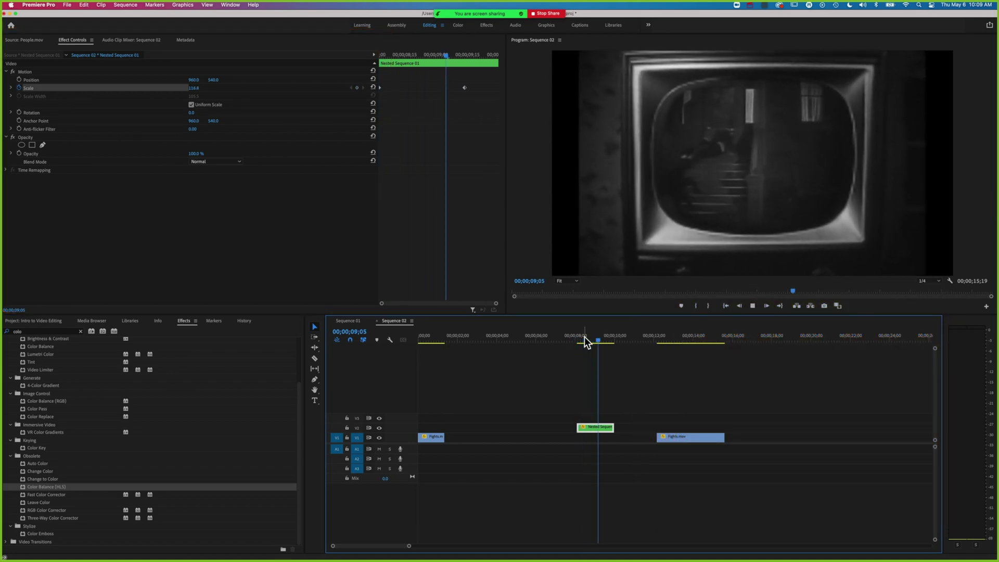
pyautogui.press('space')
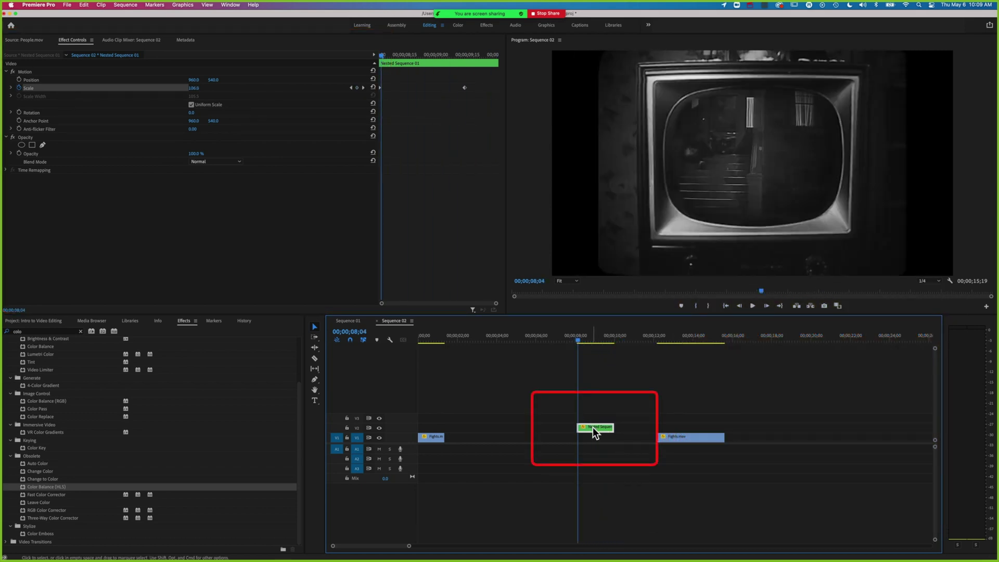
pyautogui.doubleClick(593, 427)
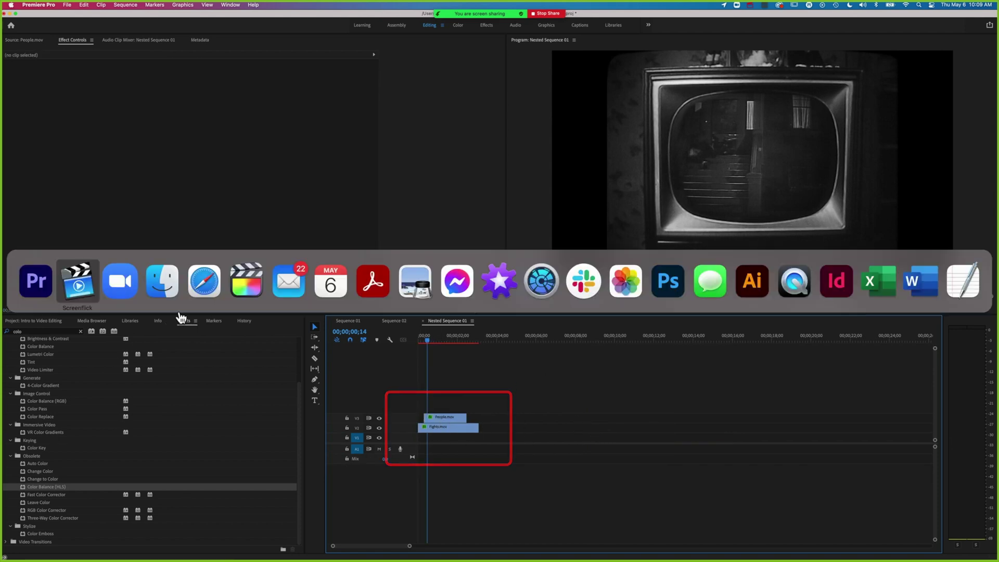
# Quick Look MVI_3171.MP4 and MVI_3162.MP4 in Mexico 2017, leaving MVI_3162.MP4 selected.
pyautogui.click(170, 297)
pyautogui.click(619, 140)
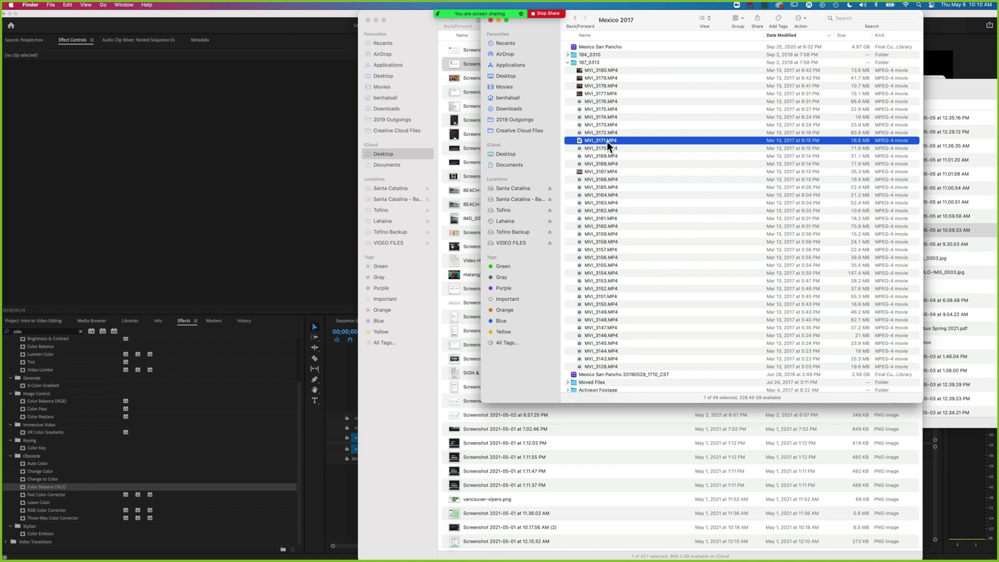
pyautogui.press('space')
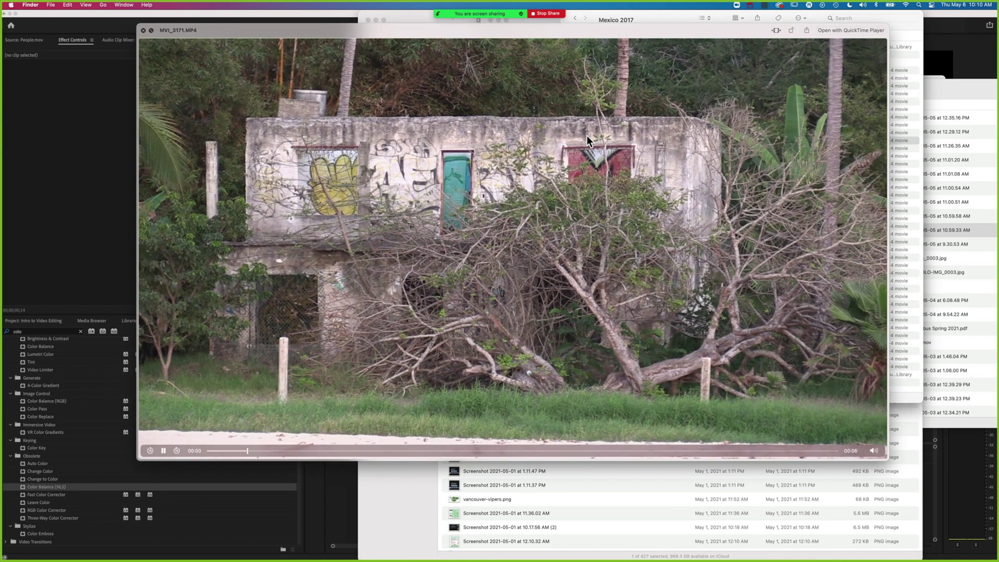
pyautogui.press('space')
pyautogui.click(598, 211)
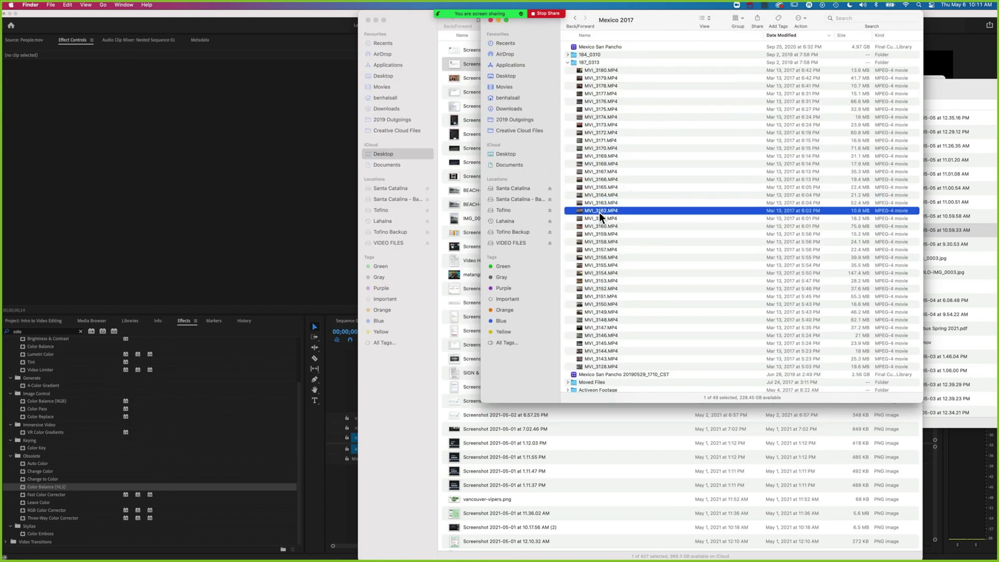
pyautogui.press('space')
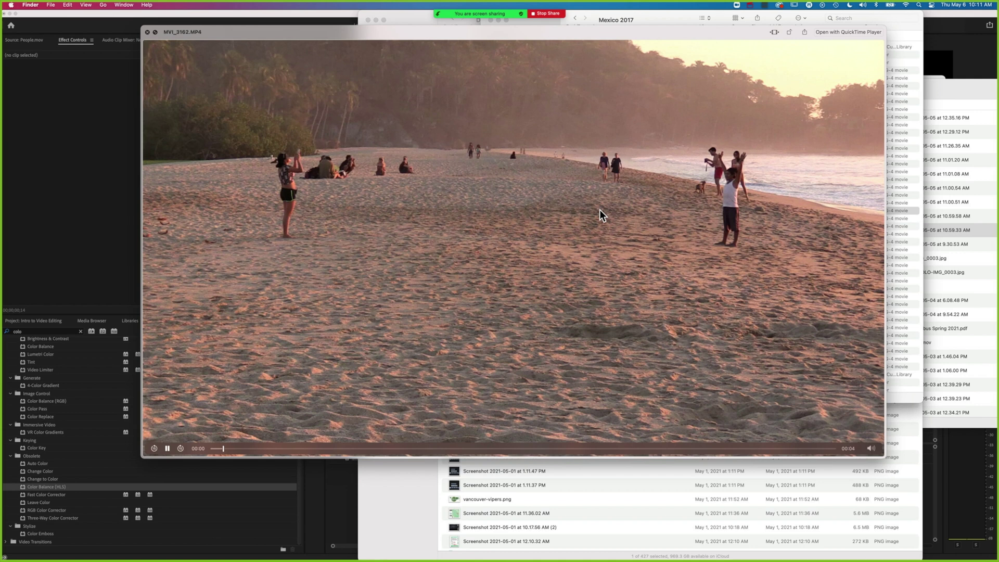
pyautogui.press('space')
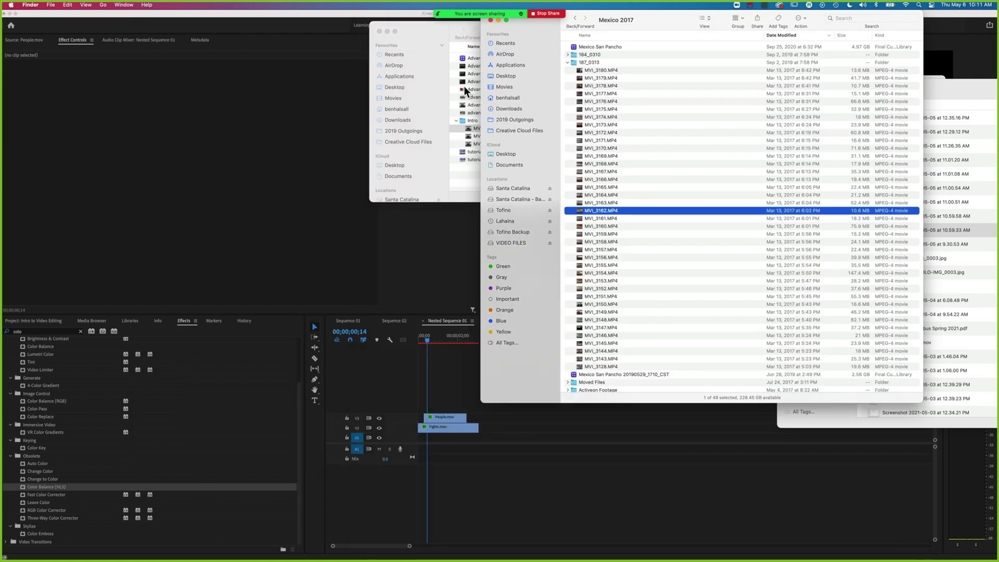
# Place MVI_3162.MP4 on V1 of Nested Sequence 01 and hide the V2 Fights.mov track.
pyautogui.moveTo(599, 210); pyautogui.dragTo(422, 438)
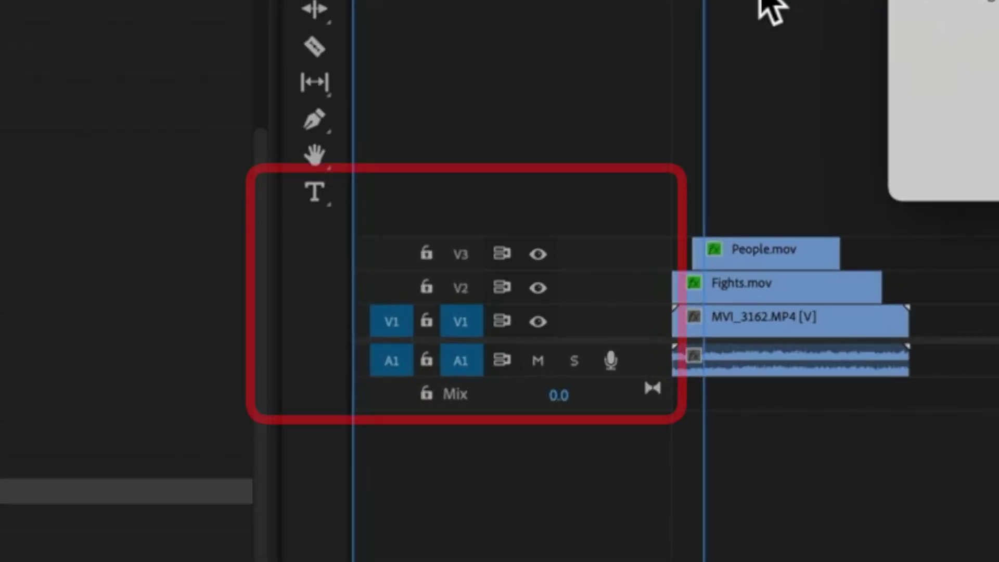
pyautogui.click(754, 290)
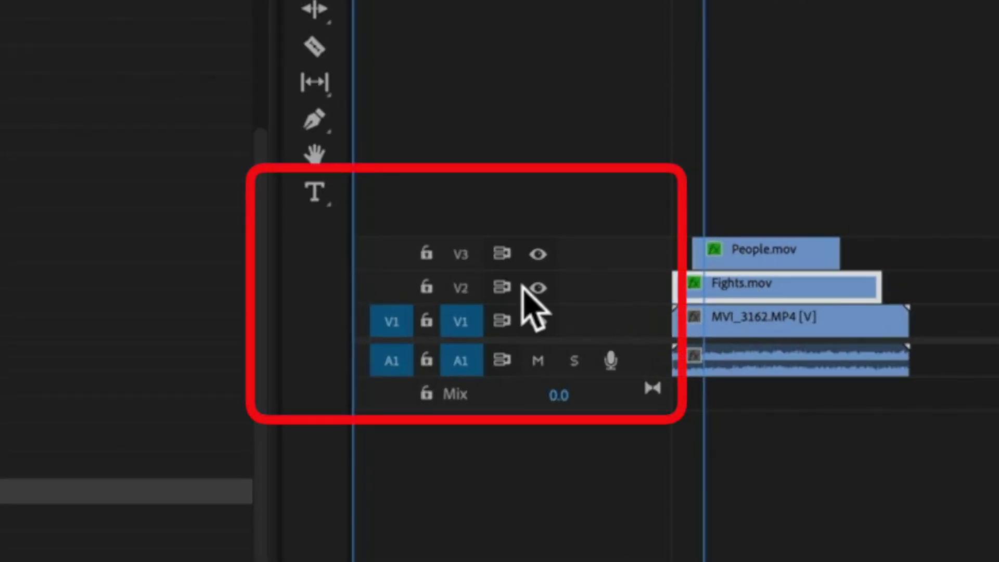
pyautogui.click(538, 288)
pyautogui.click(778, 323)
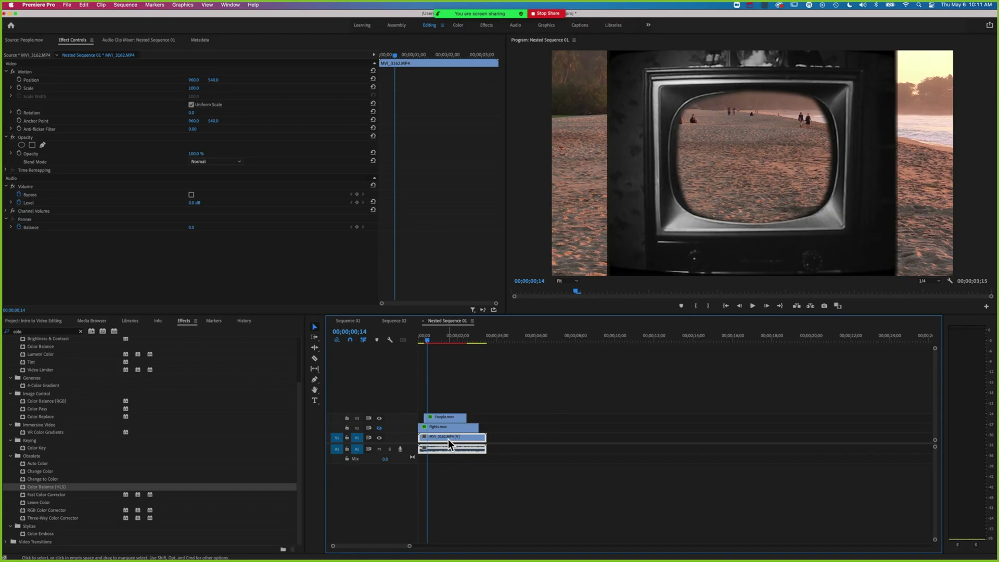
# Resize and shift the beach clip to Scale 103.5 so it fills the TV screen opening.
pyautogui.click(555, 278)
pyautogui.moveTo(555, 279); pyautogui.dragTo(616, 240)
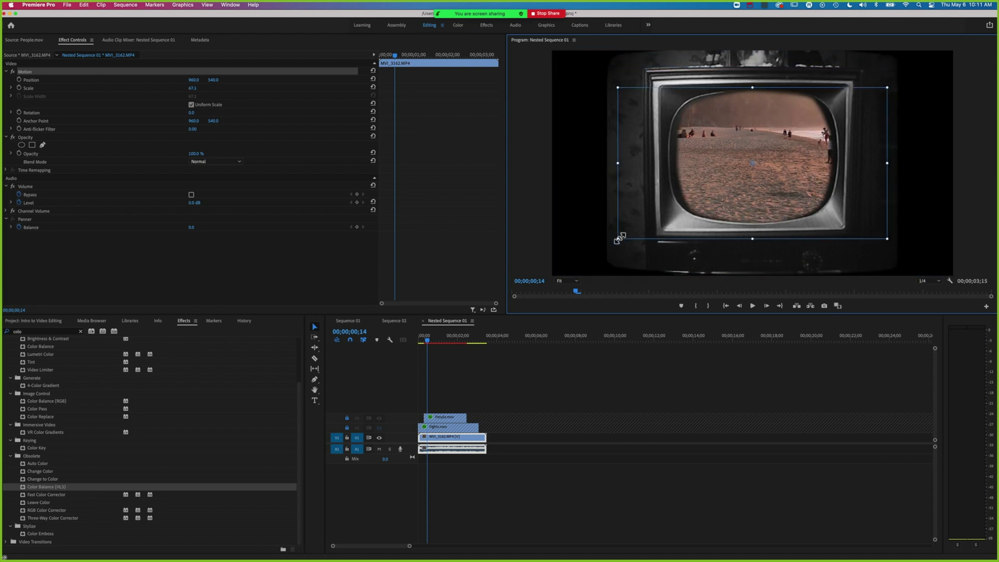
pyautogui.moveTo(757, 185); pyautogui.dragTo(732, 179)
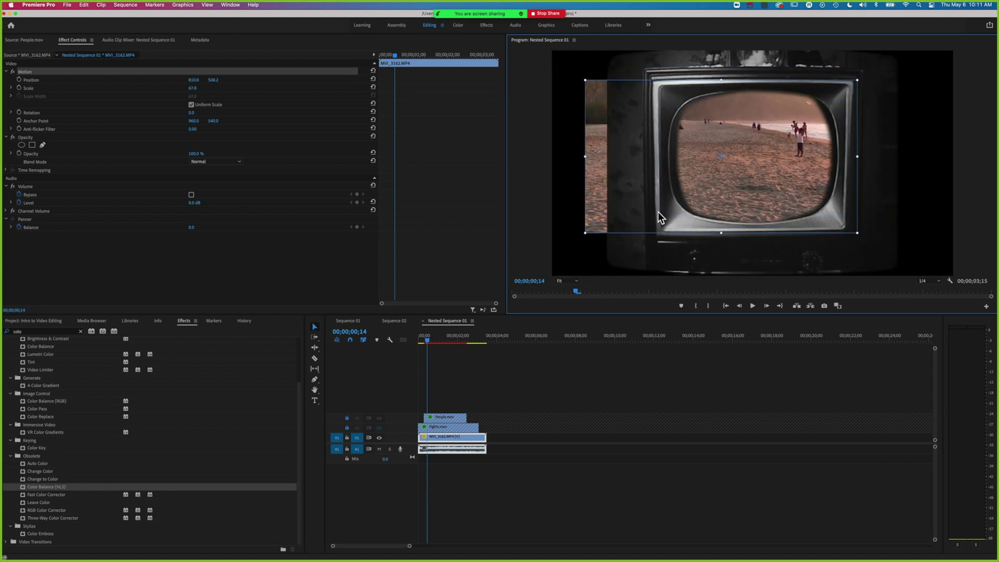
pyautogui.moveTo(585, 234); pyautogui.dragTo(592, 229)
pyautogui.press('super+z')
pyautogui.press('super+z')
pyautogui.press('super+z')
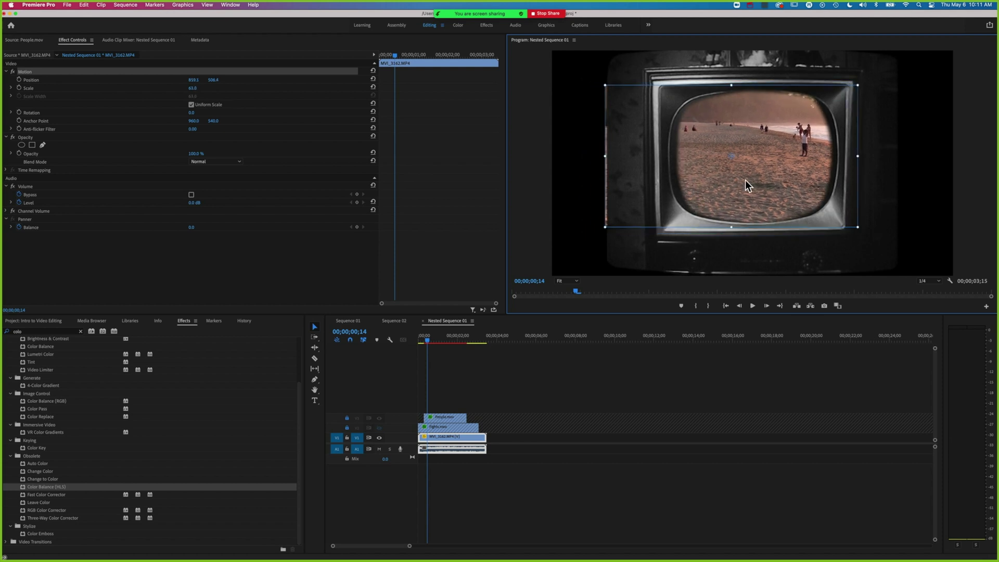
pyautogui.moveTo(806, 139); pyautogui.dragTo(879, 146)
pyautogui.moveTo(708, 149); pyautogui.dragTo(756, 171)
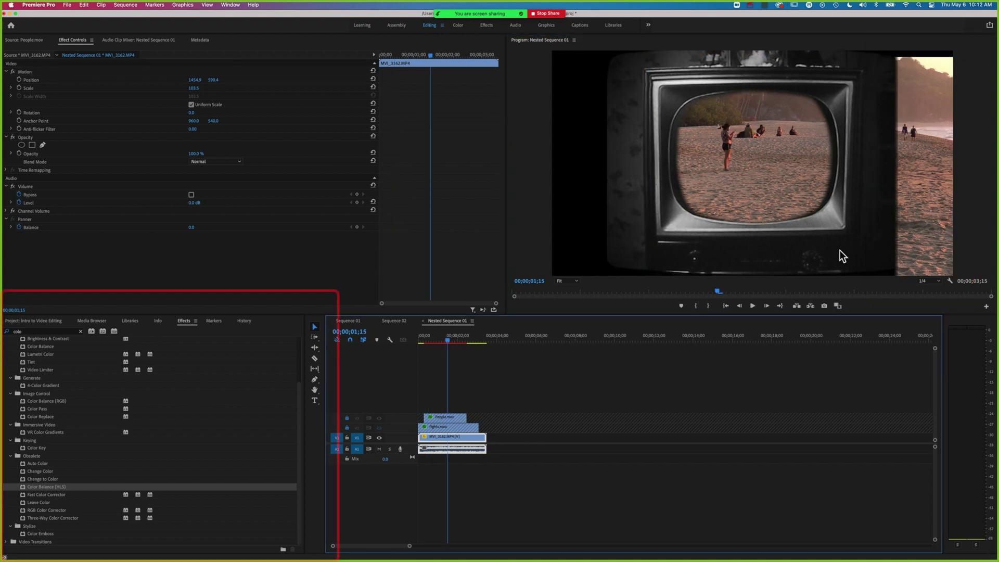
# Apply the Crop effect to MVI_3162.MP4 and set Crop Right to 49.6%.
pyautogui.doubleClick(37, 331)
pyautogui.write('cr')
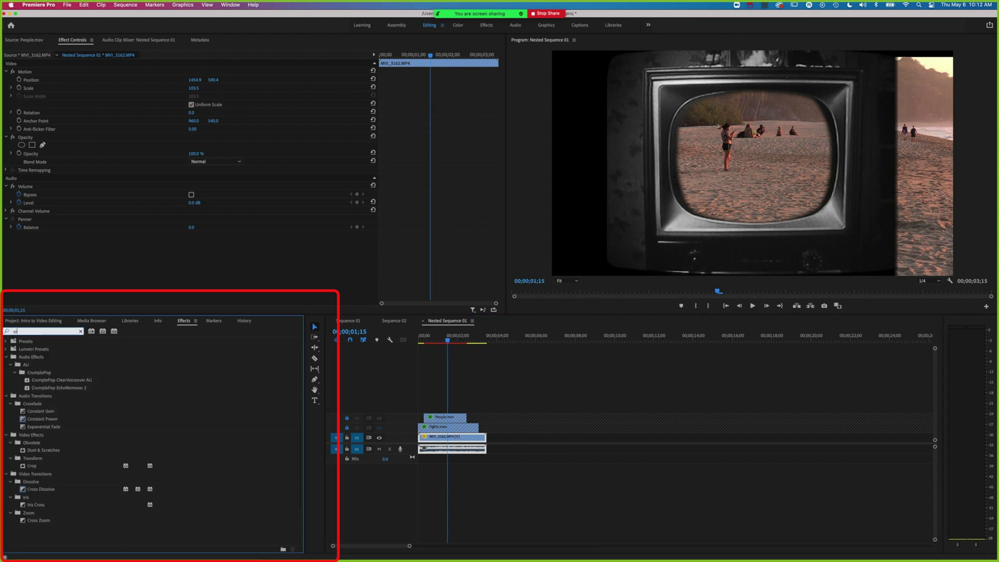
pyautogui.write('o')
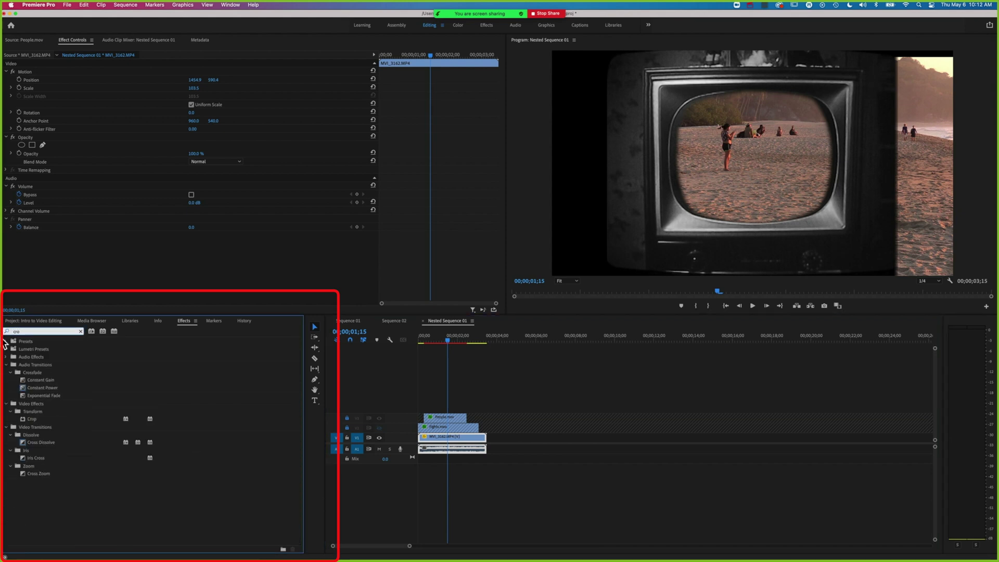
pyautogui.moveTo(32, 415); pyautogui.dragTo(445, 438)
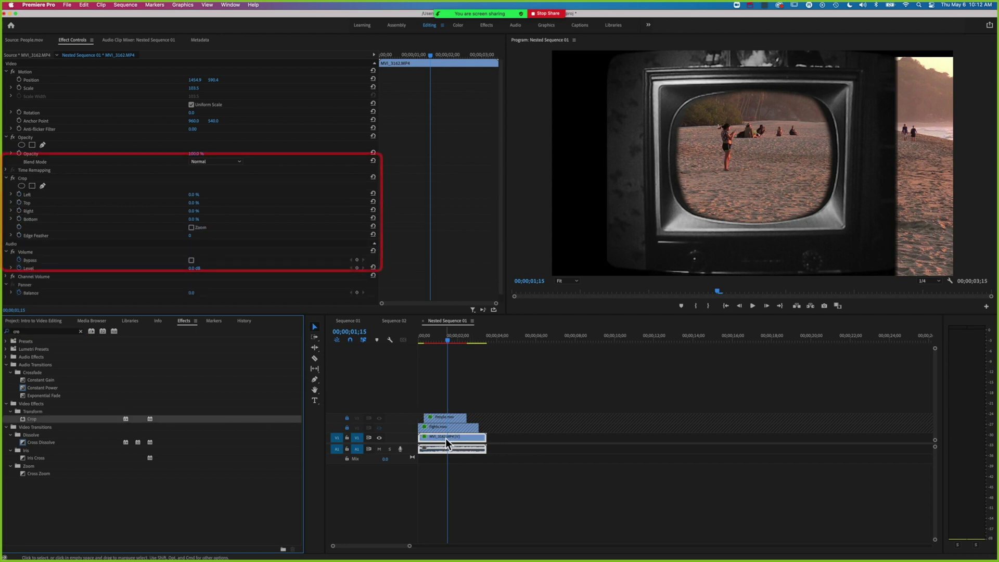
pyautogui.moveTo(193, 210)
pyautogui.mouseDown()
pyautogui.moveTo(229, 211)
pyautogui.moveTo(219, 210)
pyautogui.mouseUp()
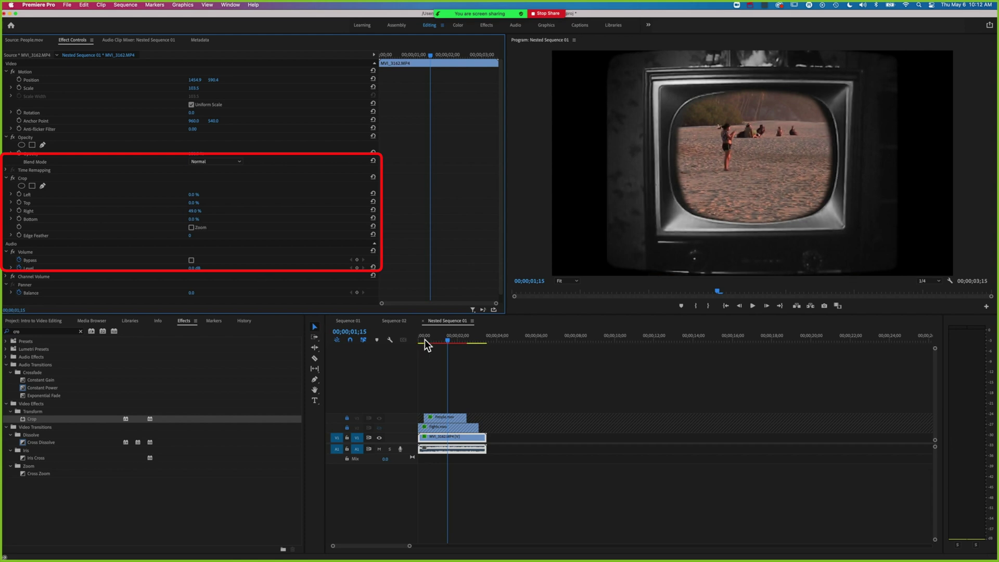
# In Sequence 02, render the TV zoom section from about 00;00;07;27 and play it back.
pyautogui.click(394, 320)
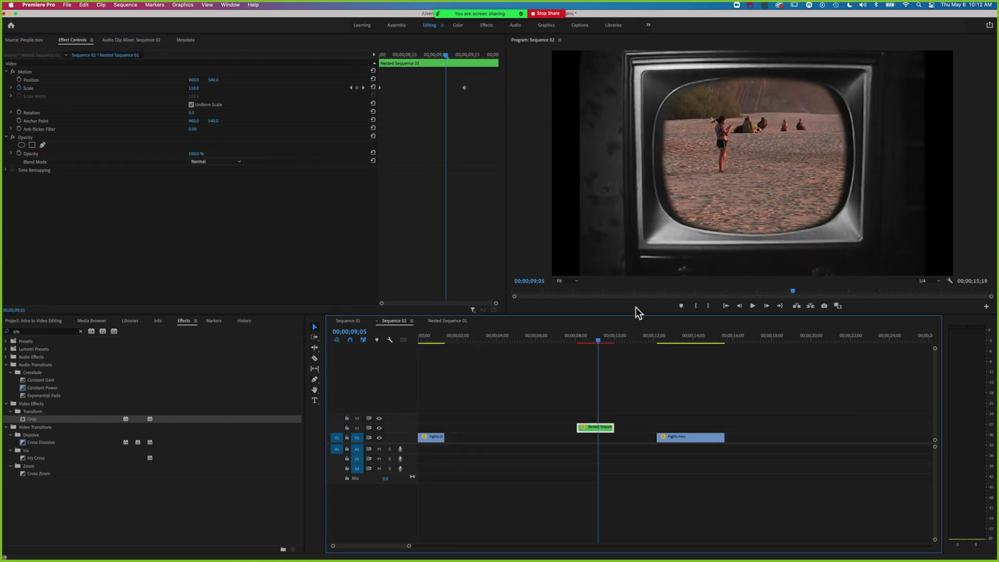
pyautogui.moveTo(587, 339); pyautogui.dragTo(572, 340)
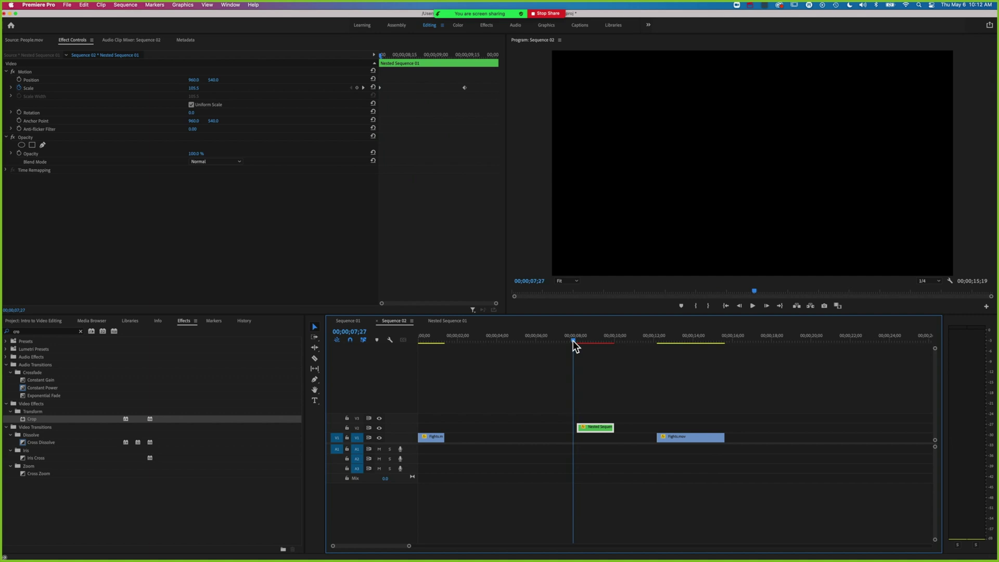
pyautogui.press('space')
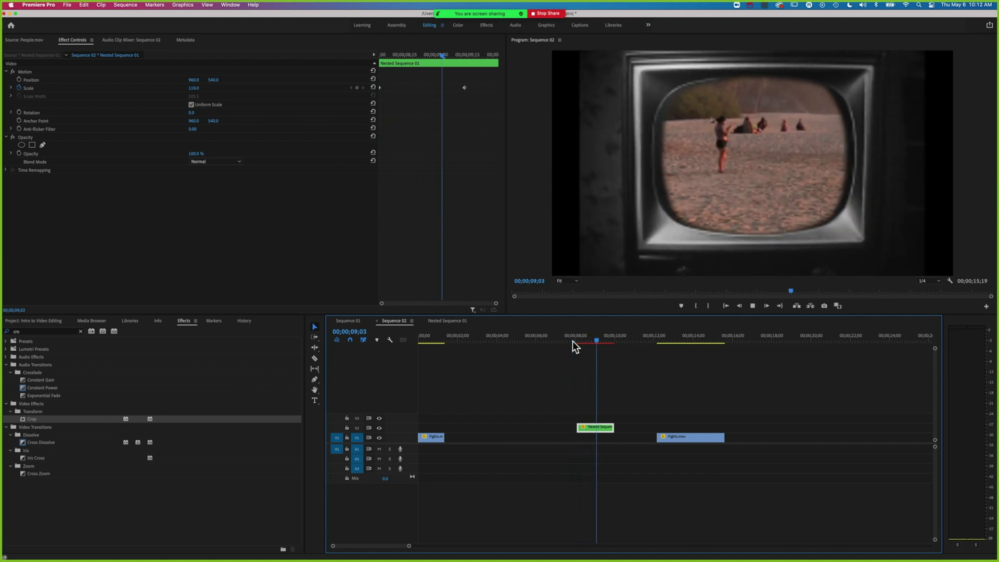
pyautogui.press('space')
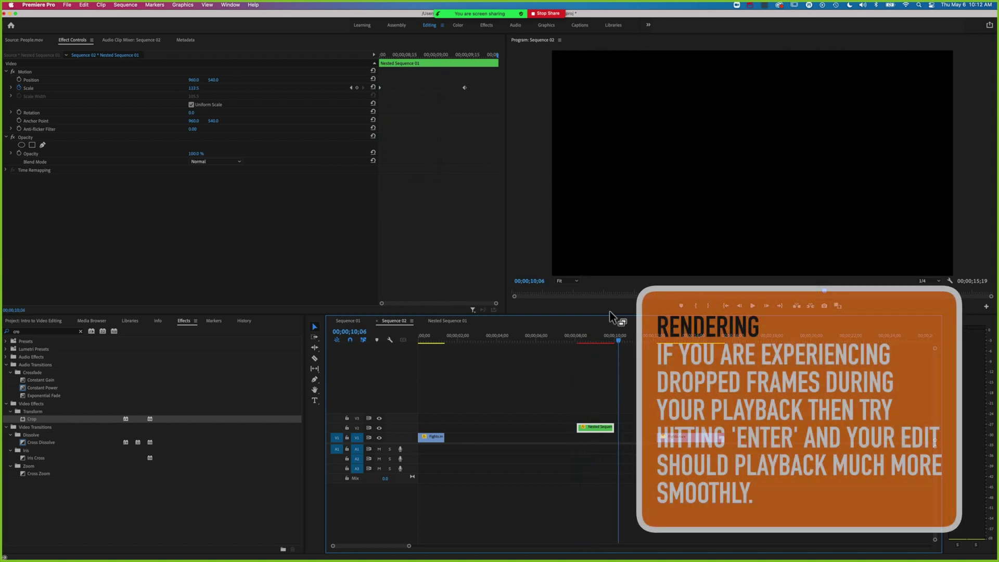
pyautogui.press('Return')
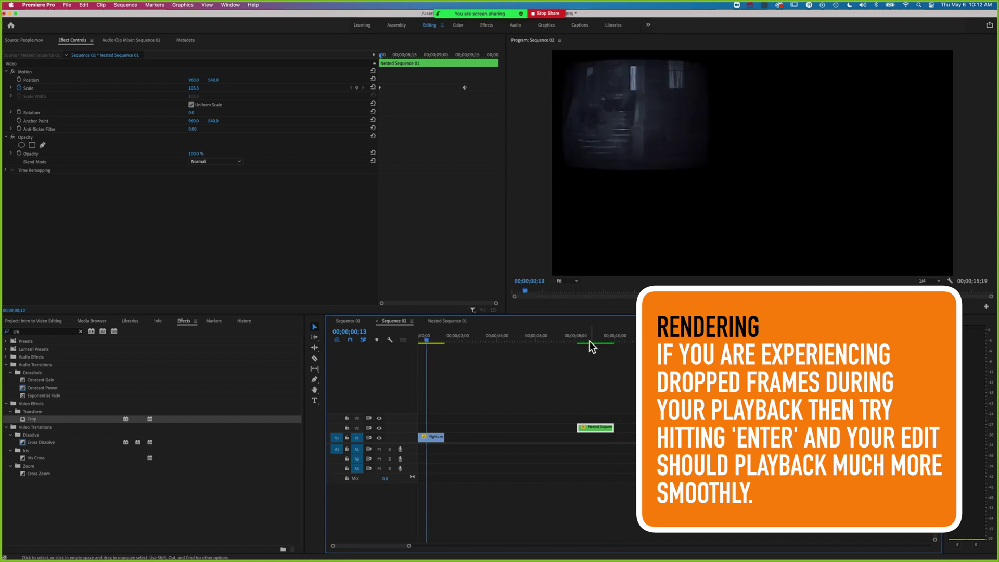
pyautogui.click(580, 340)
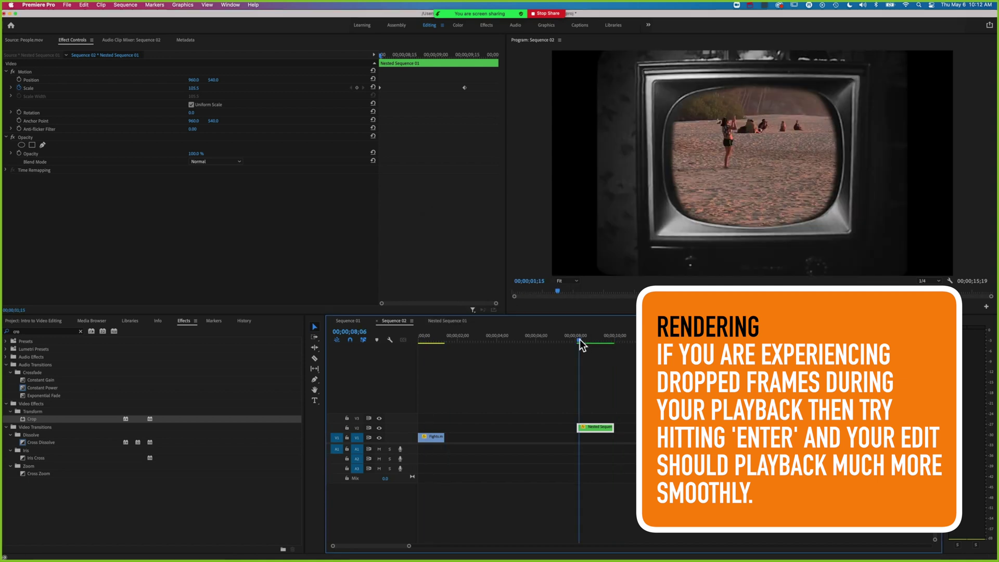
pyautogui.press('space')
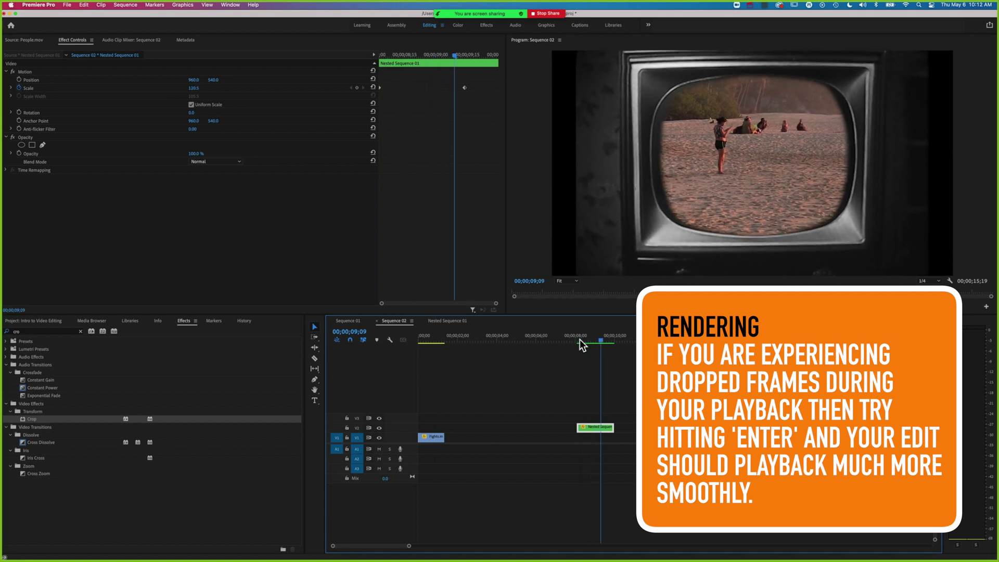